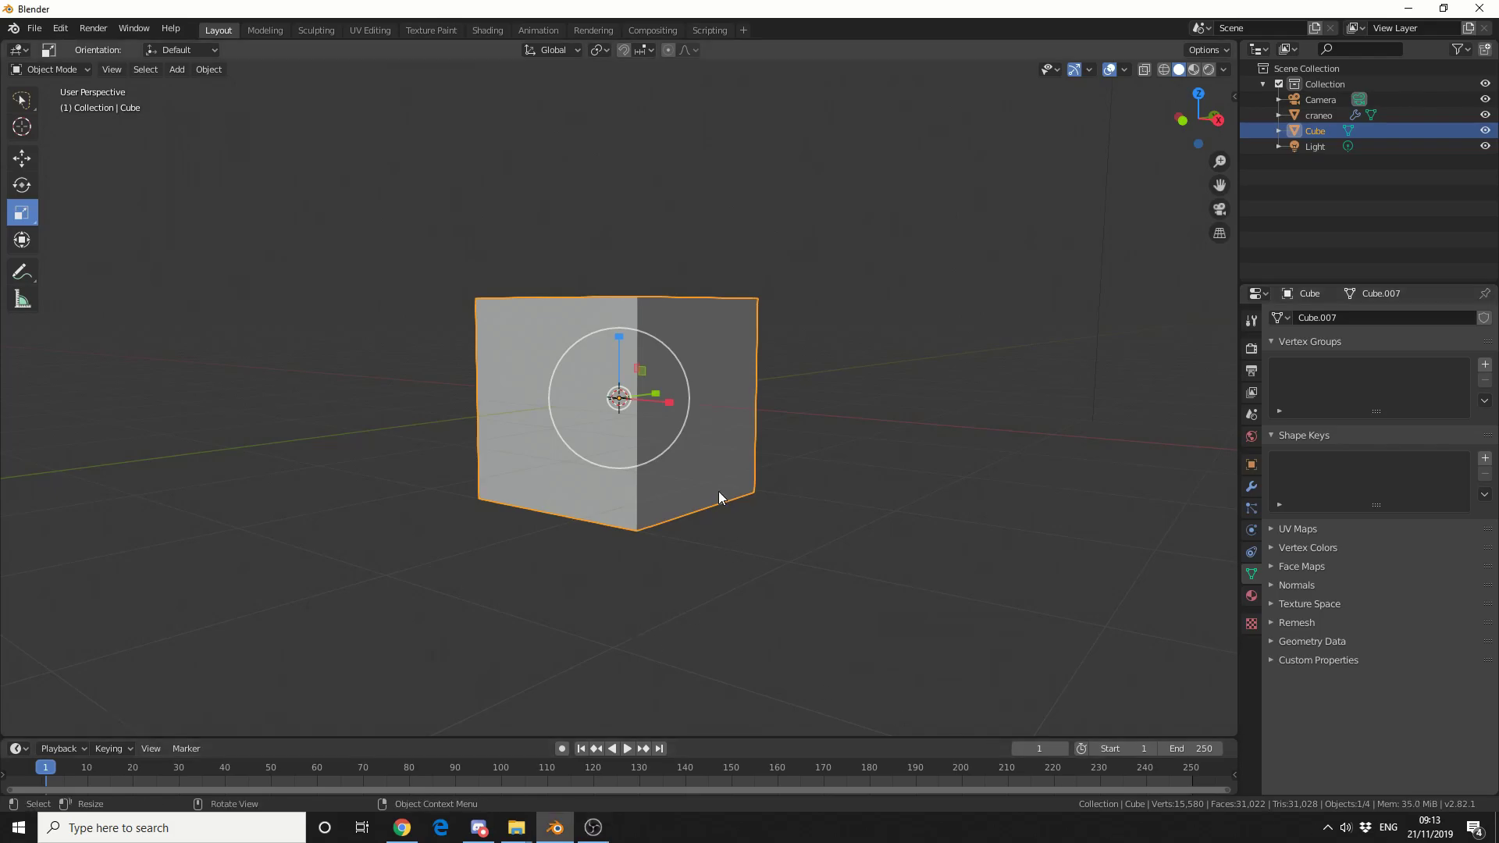
# Step: Delete the cube, add a 2×2×2 lattice at the skull's centre, and enable X-ray
pyautogui.press('Delete')
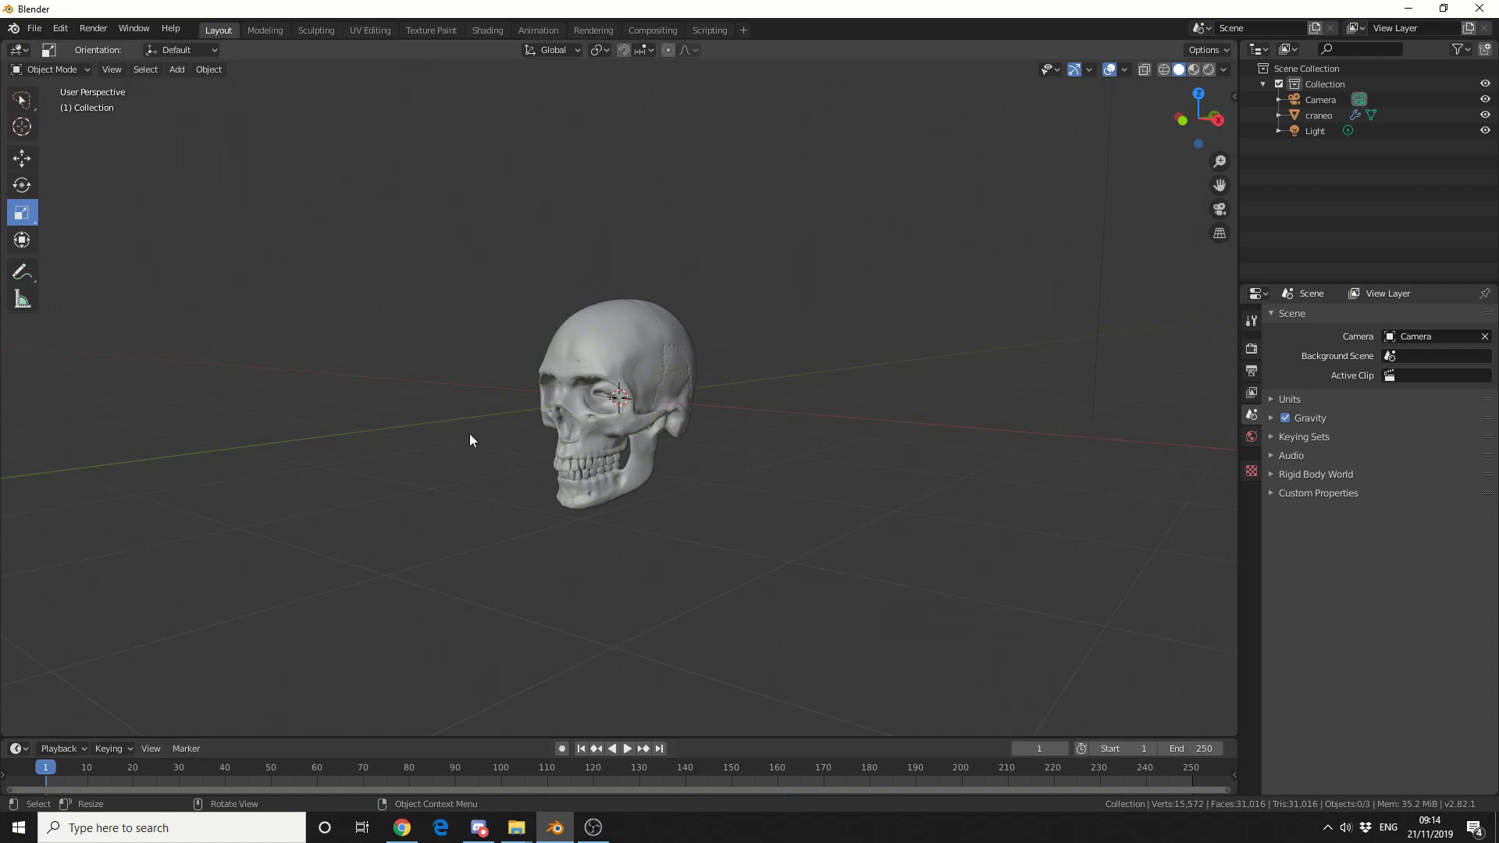
pyautogui.click(180, 72)
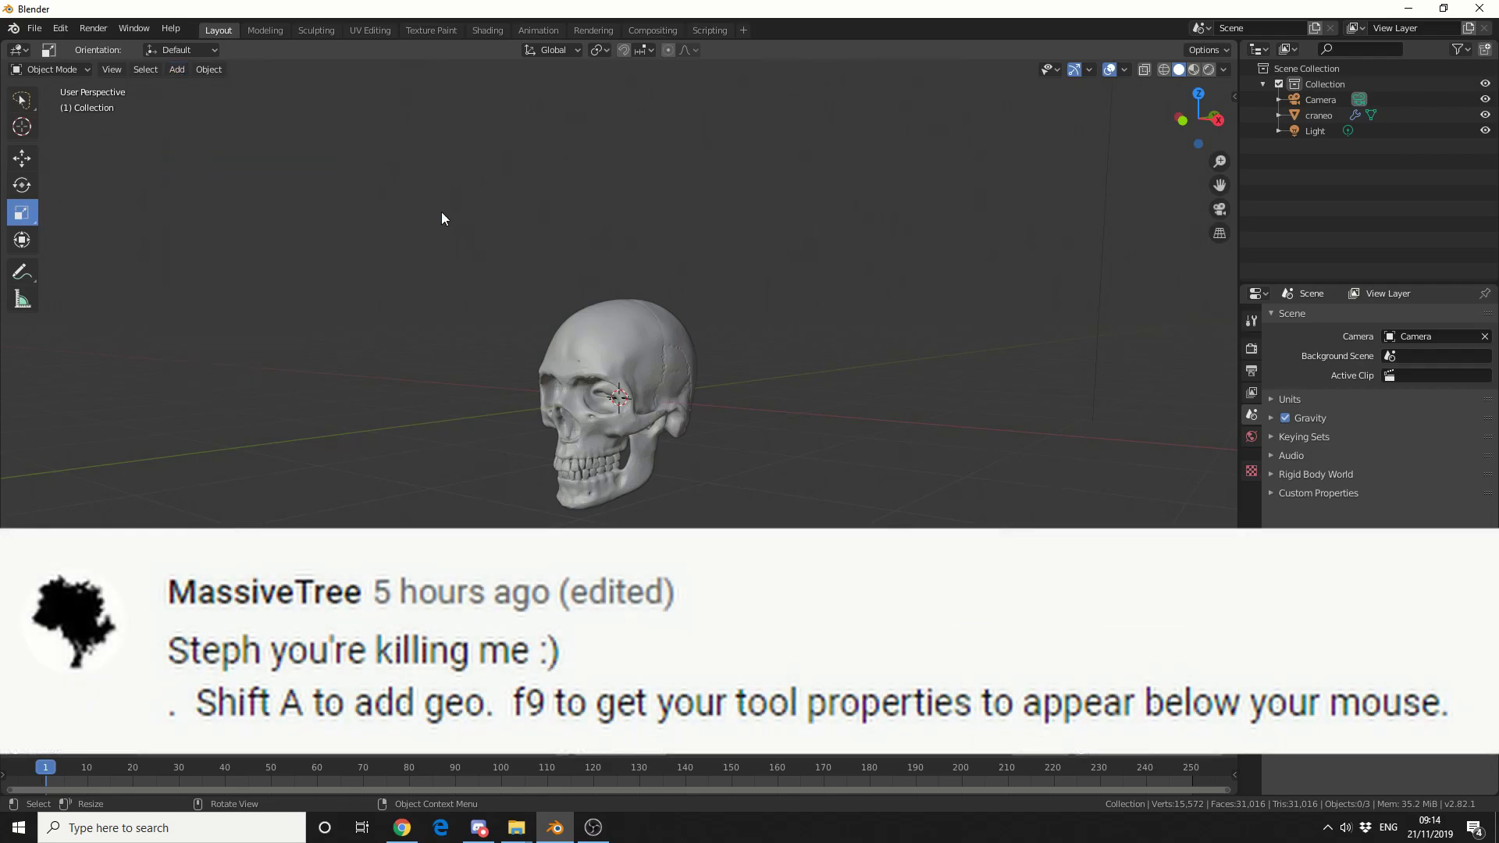
pyautogui.hotkey('shift', 'a')
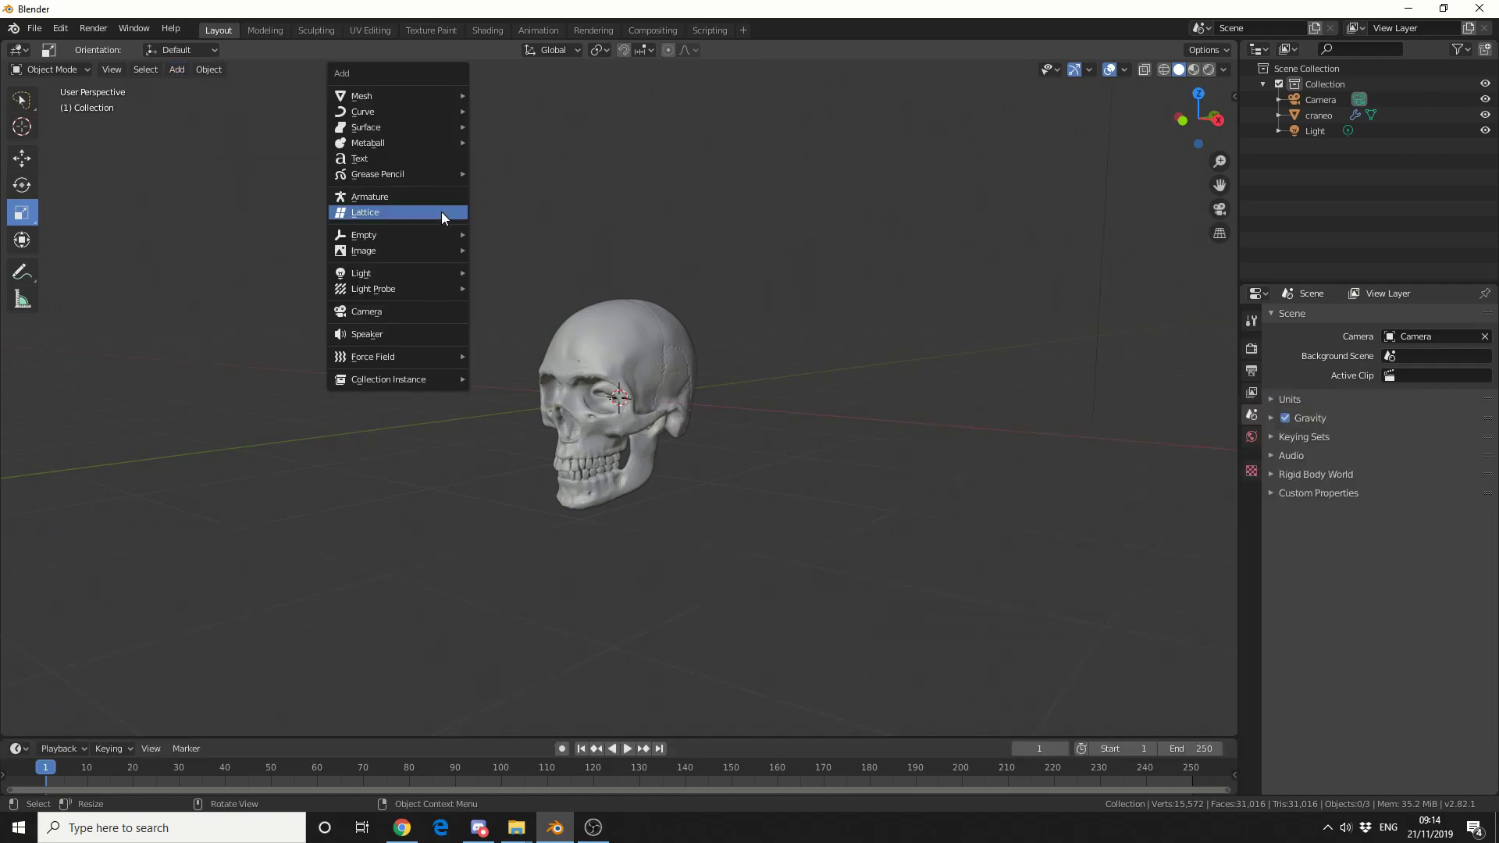
pyautogui.click(441, 213)
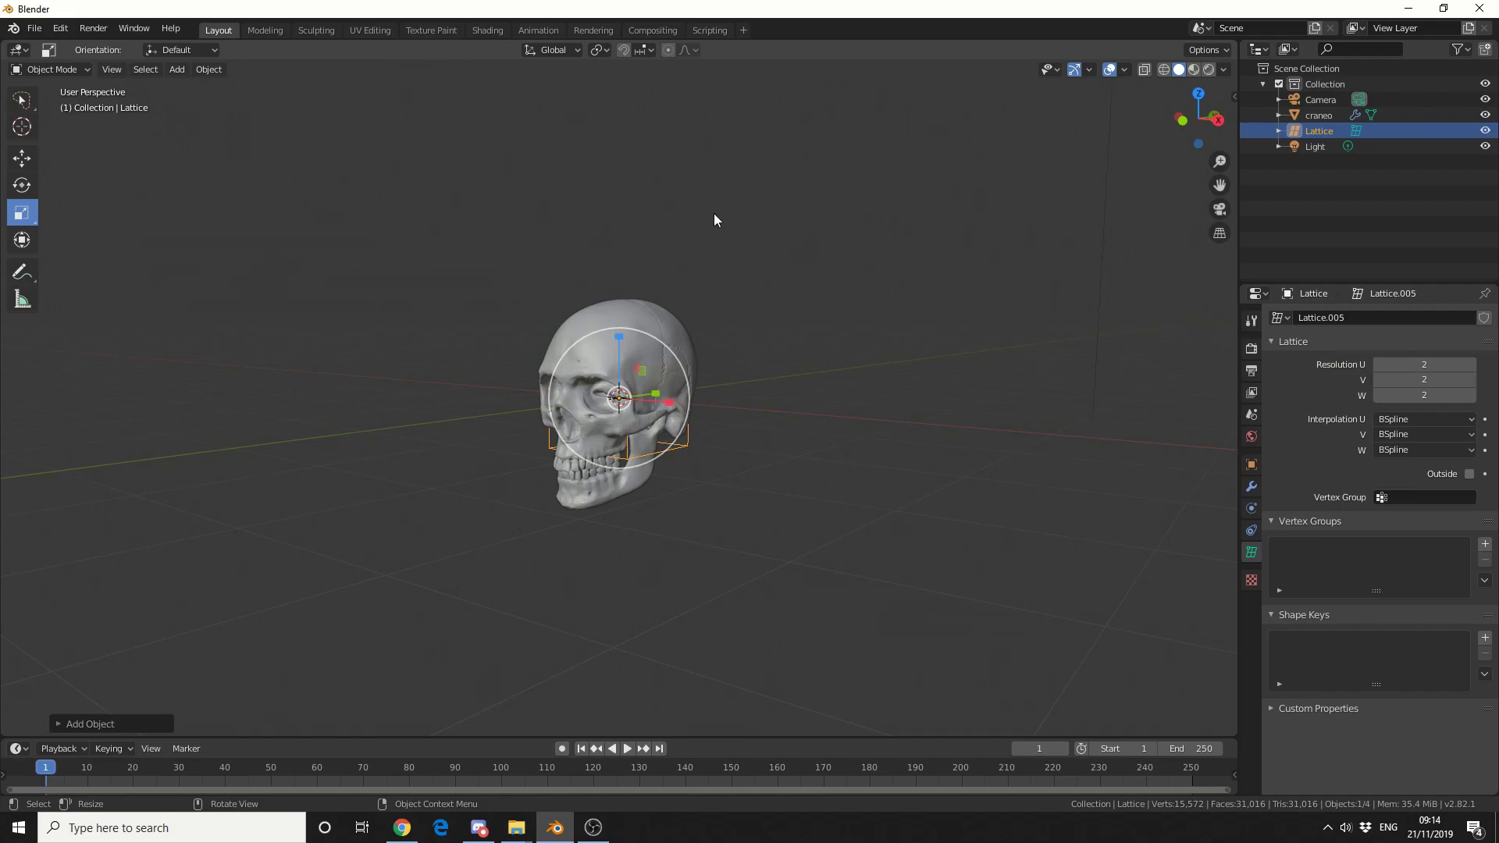
pyautogui.click(1146, 70)
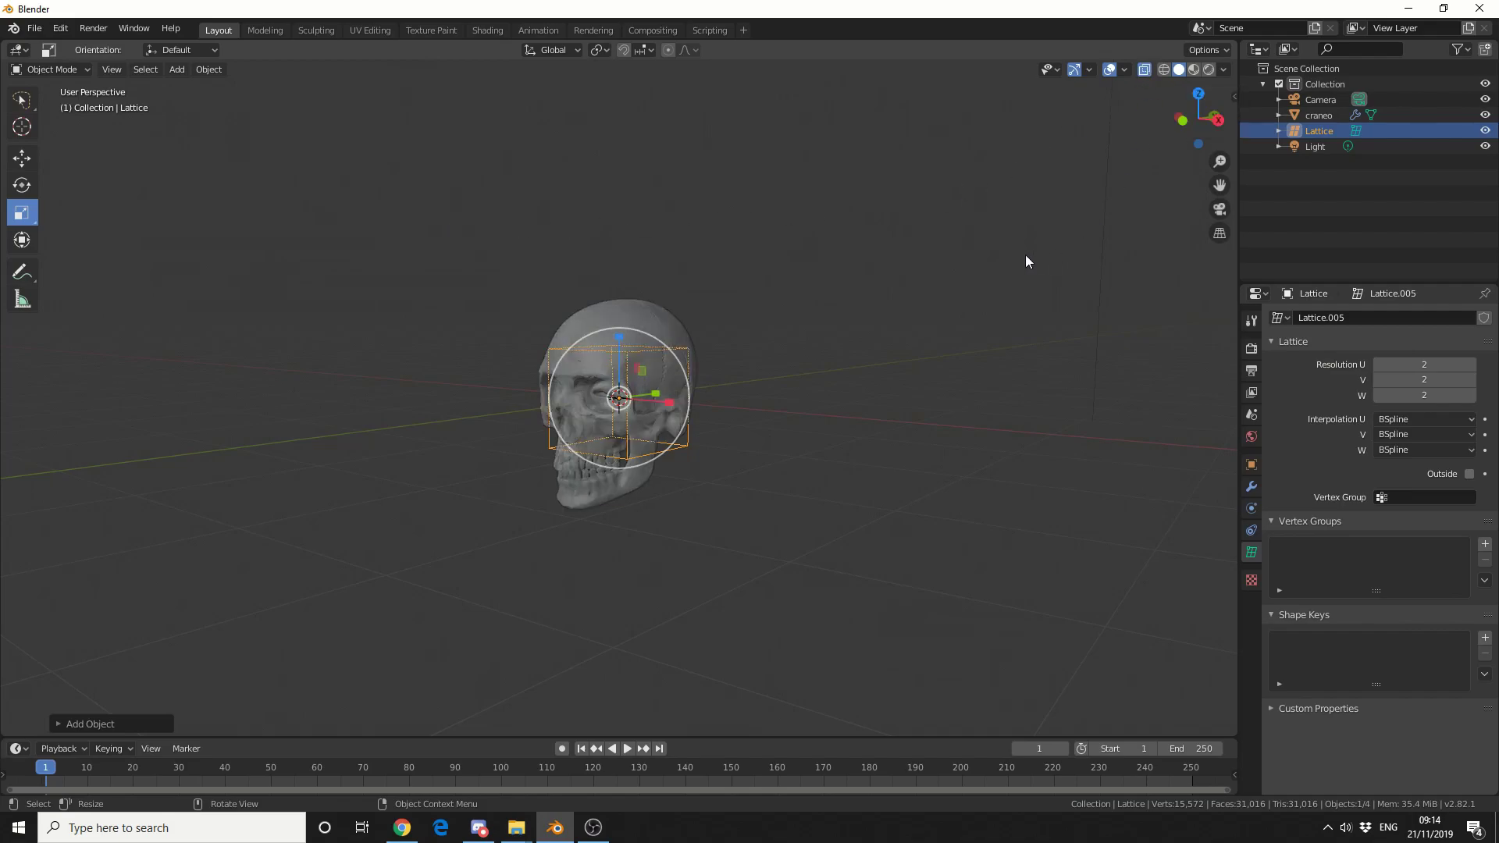
# Step: Scale the lattice into a box enclosing the whole skull, then turn X-ray off
pyautogui.press('KP_1')
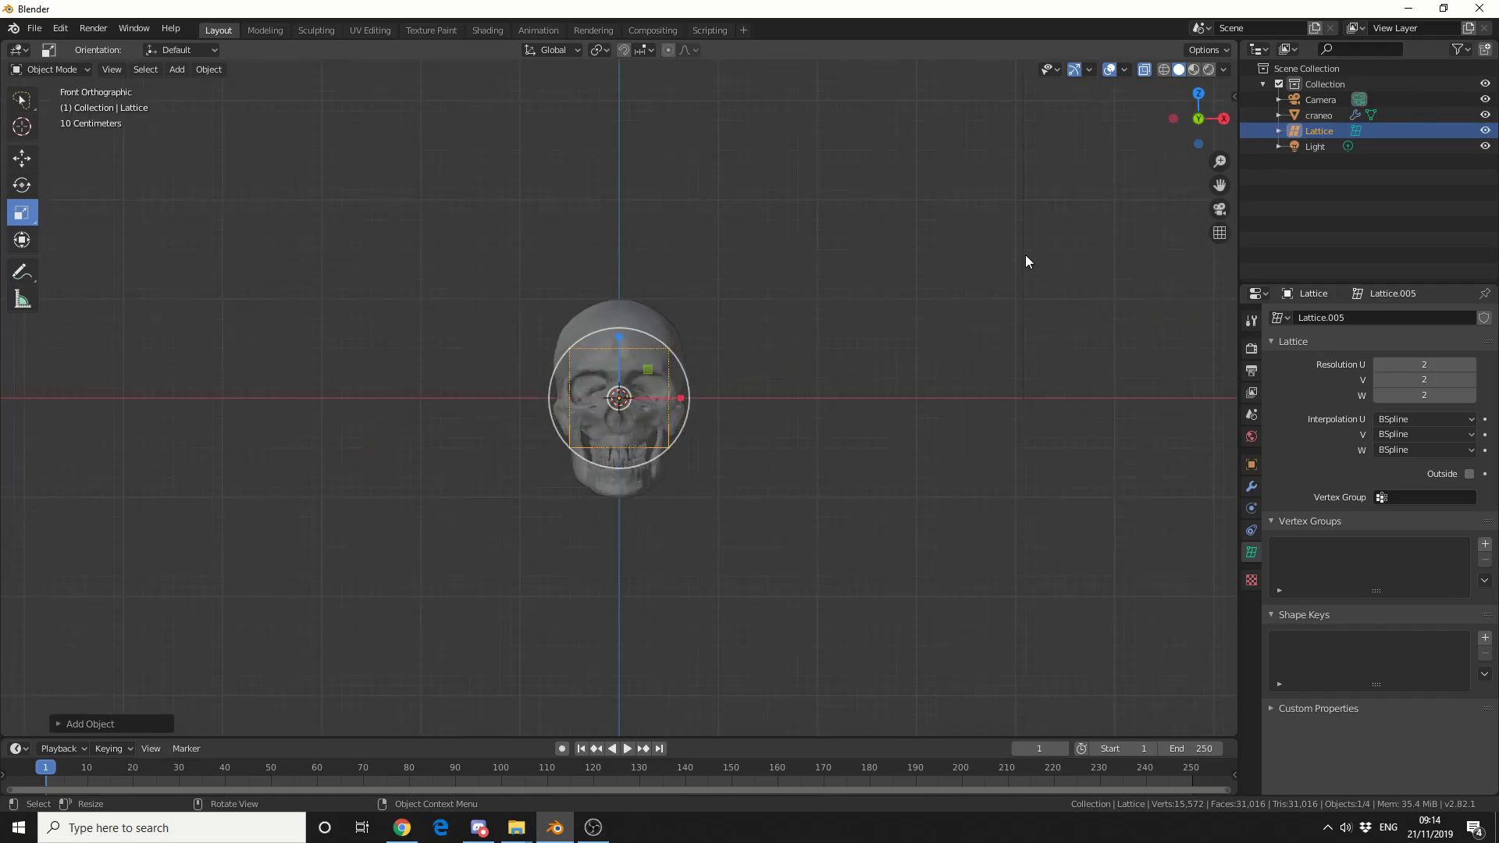
pyautogui.press('s')
pyautogui.click(813, 437)
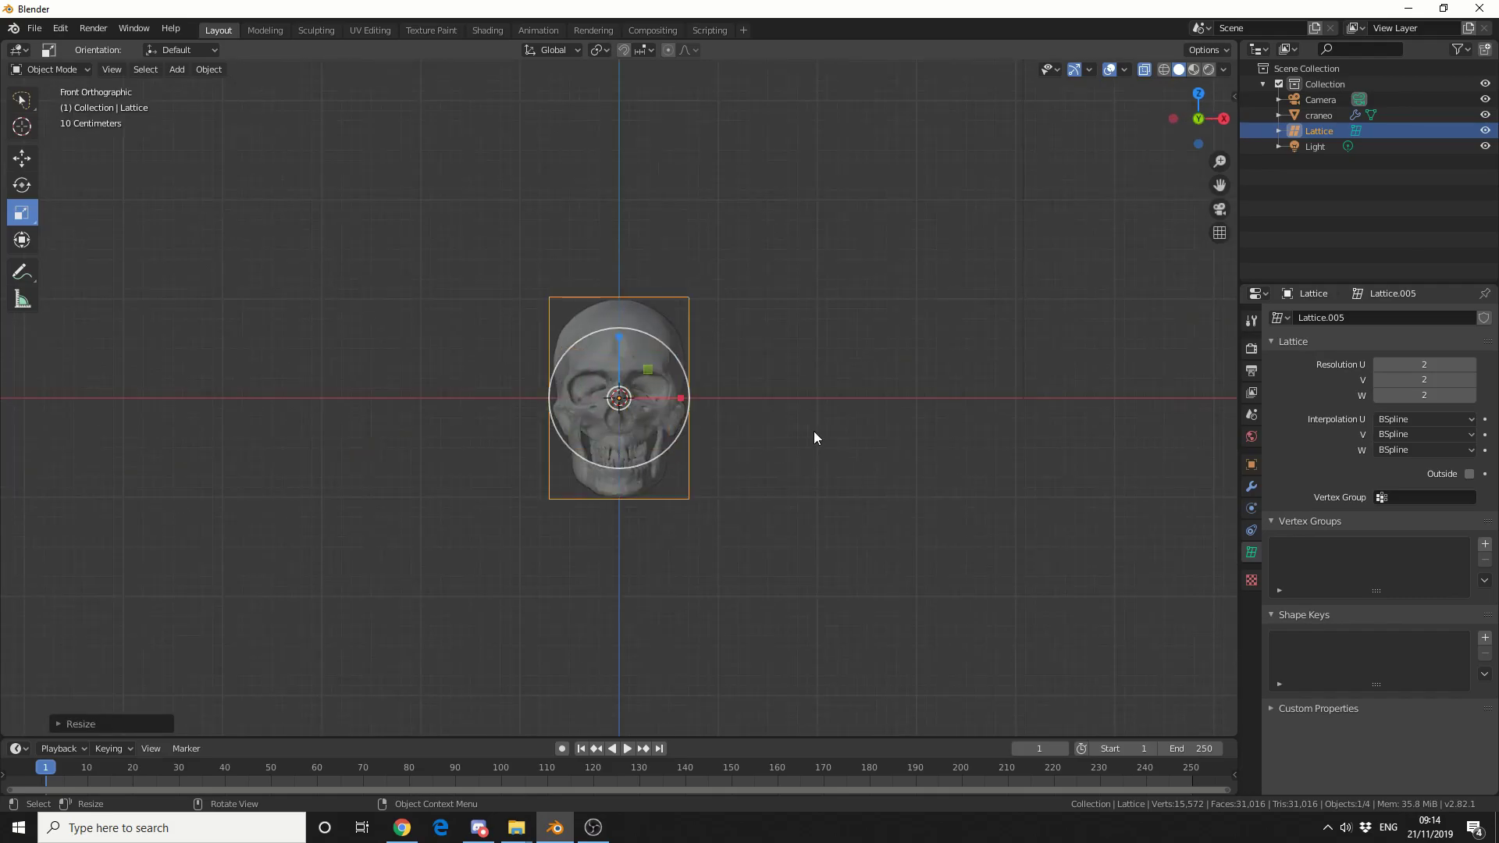
pyautogui.press('KP_3')
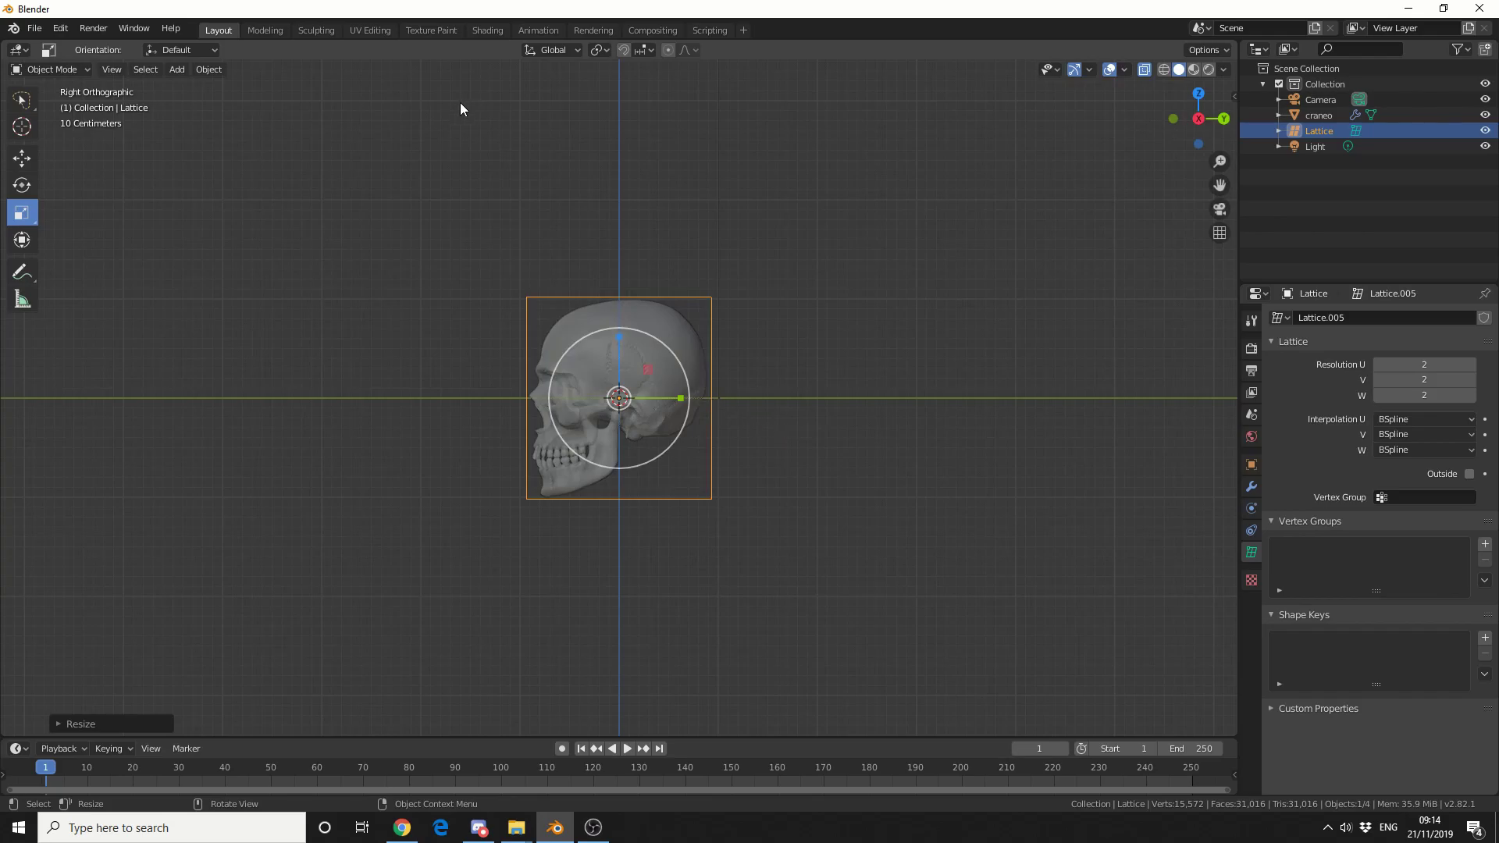
pyautogui.moveTo(790, 584); pyautogui.dragTo(962, 592, button='middle')
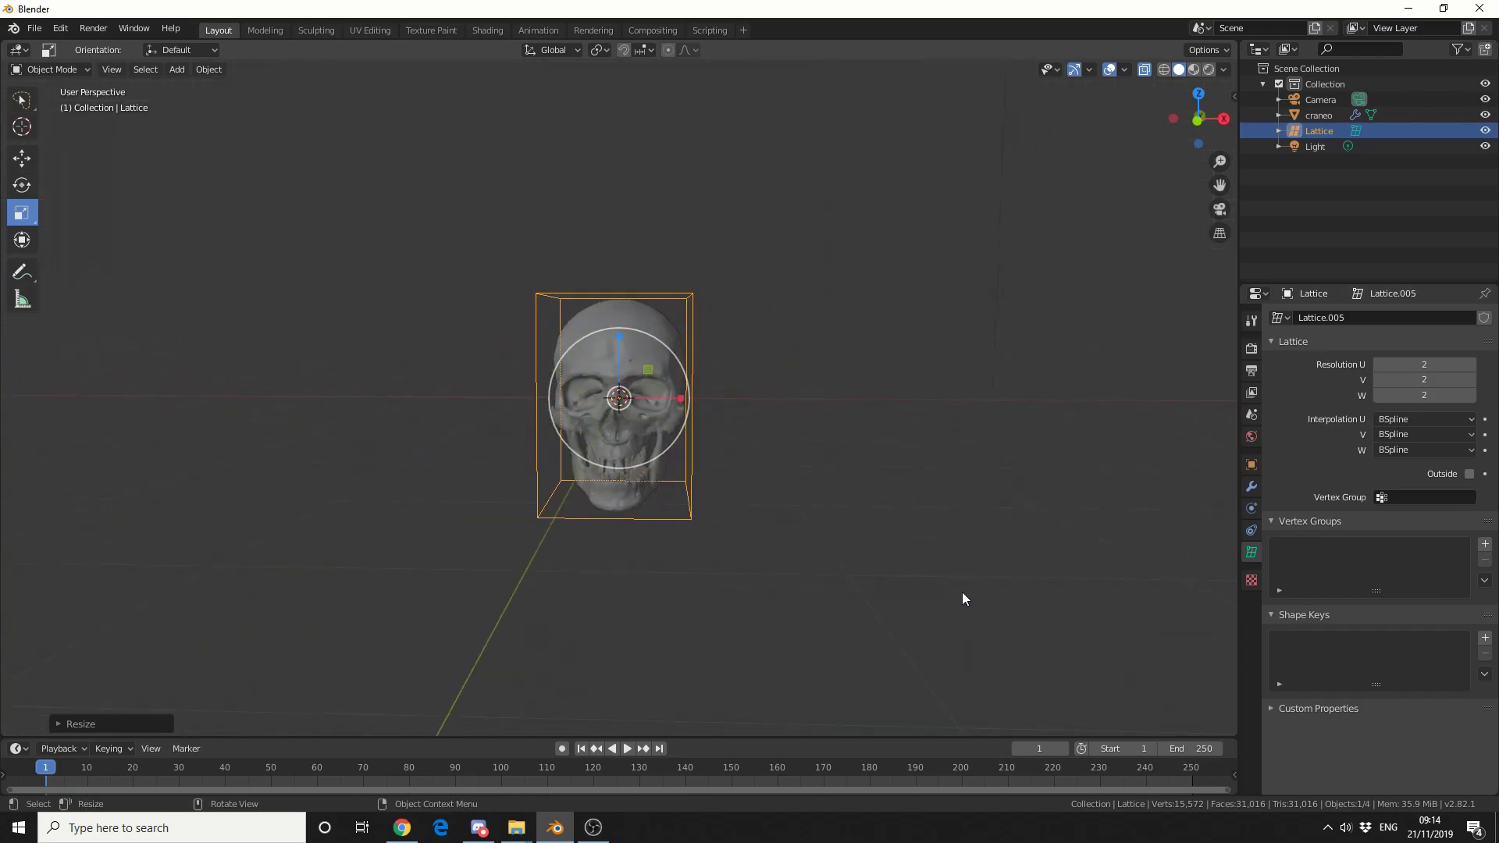
pyautogui.hotkey('alt', 'z')
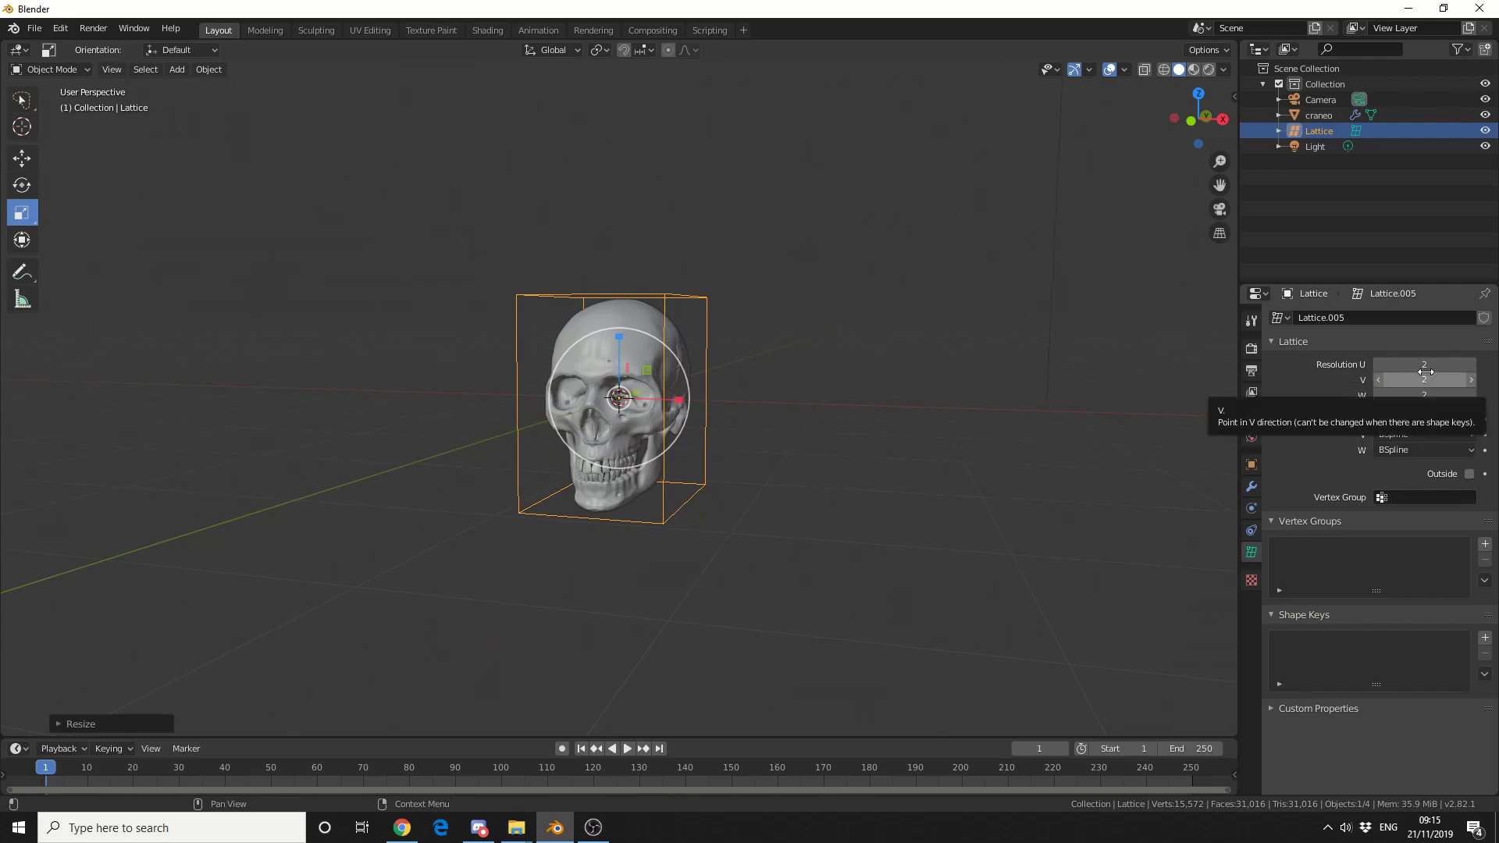
# Step: Set the lattice's U and V resolution to 3
pyautogui.click(1425, 364)
pyautogui.write('3')
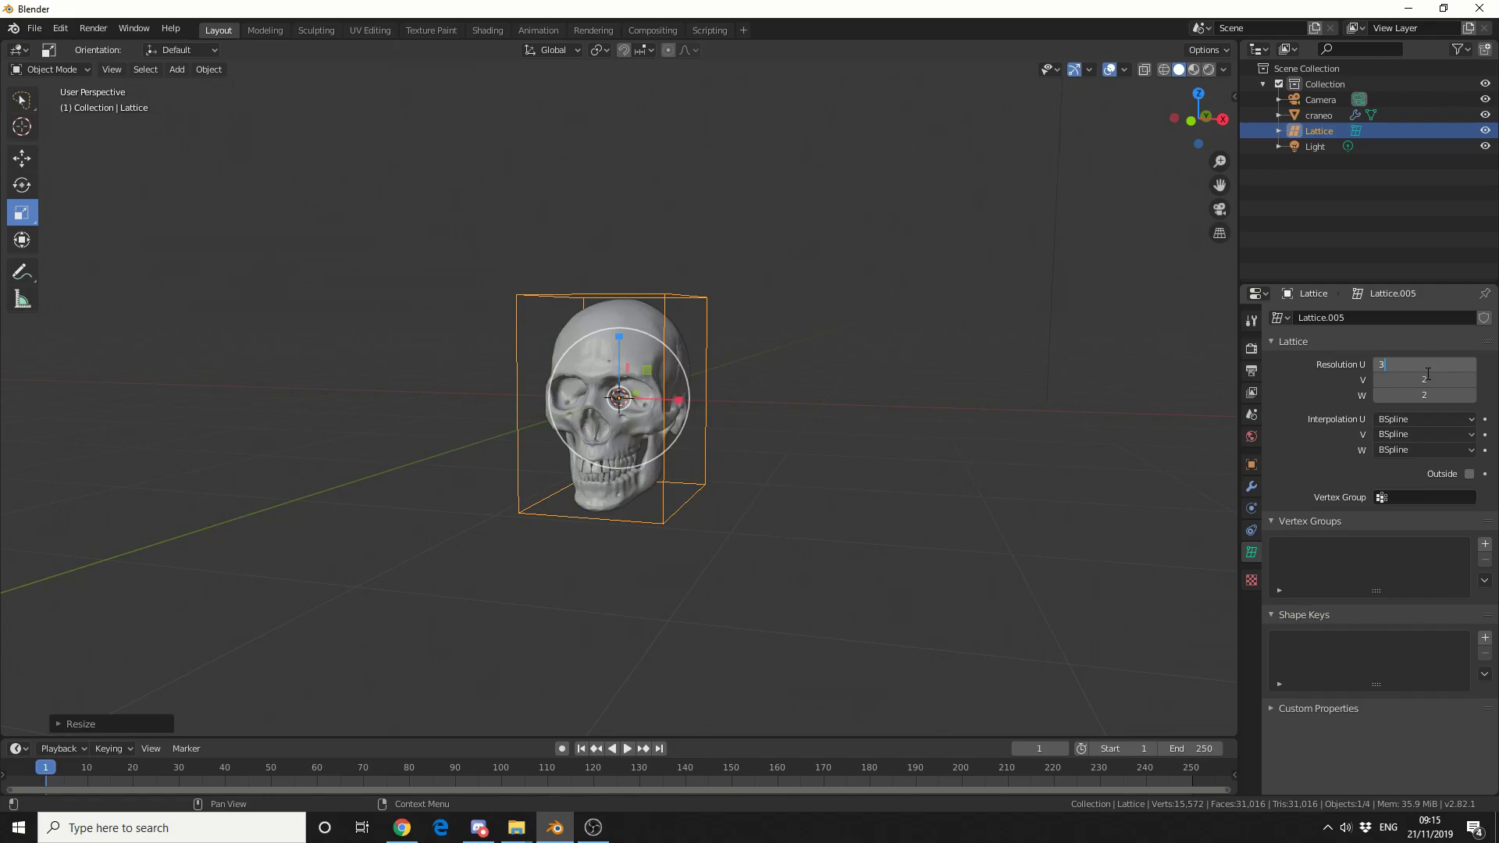
pyautogui.press('Tab')
pyautogui.write('3')
pyautogui.press('Return')
pyautogui.keyDown('ctrl'); pyautogui.scroll(1, 1428, 395); pyautogui.keyUp('ctrl')
pyautogui.moveTo(828, 460); pyautogui.dragTo(799, 469, button='middle')
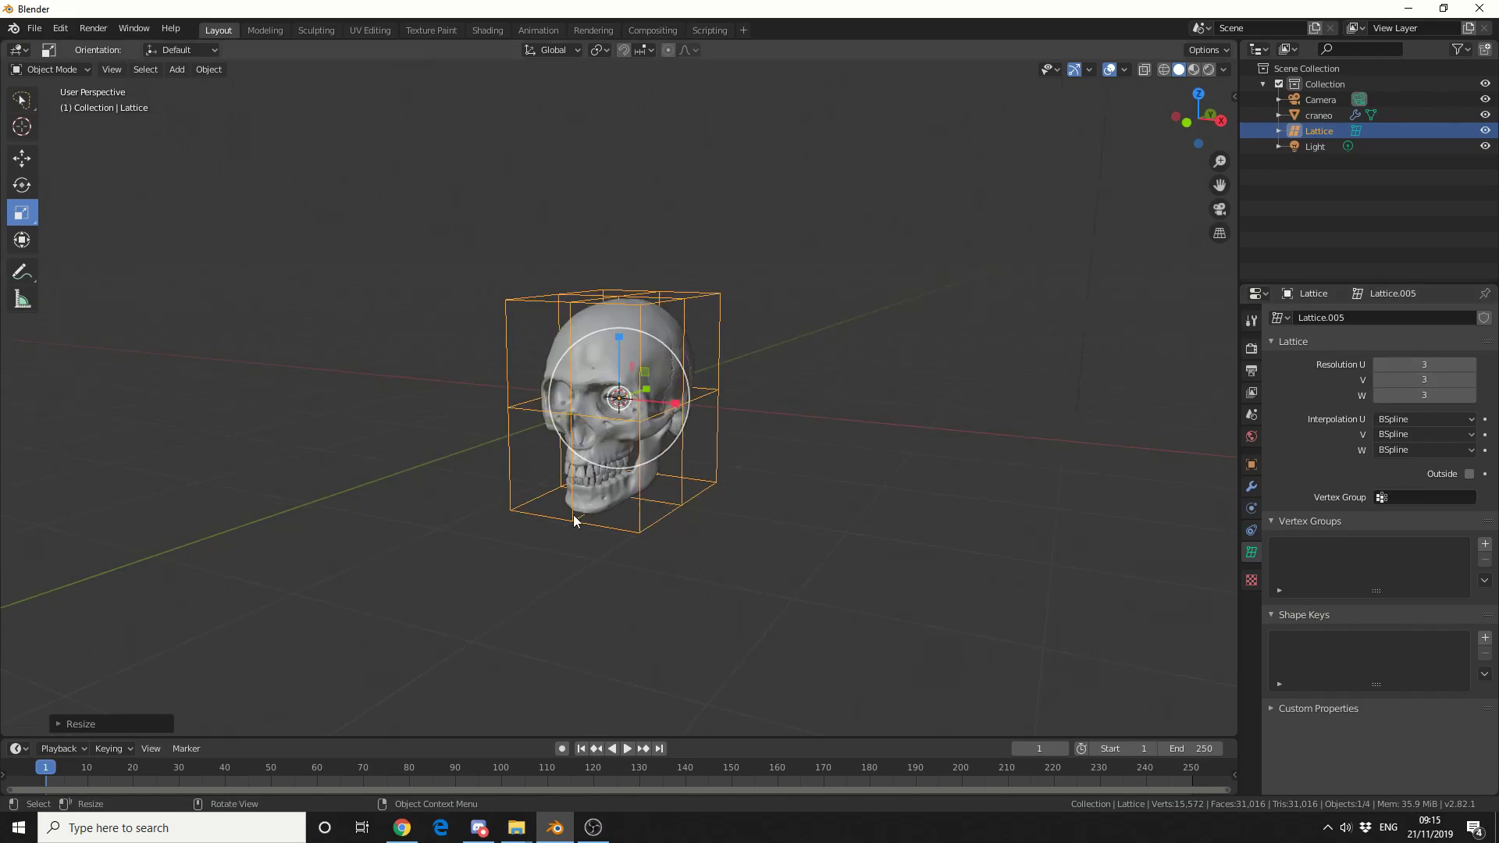
# Step: Correct the W resolution to 3, confirm V at 3, and keep BSpline U interpolation
pyautogui.keyDown('ctrl'); pyautogui.scroll(5, 1406, 380); pyautogui.keyUp('ctrl')
pyautogui.click(1410, 393)
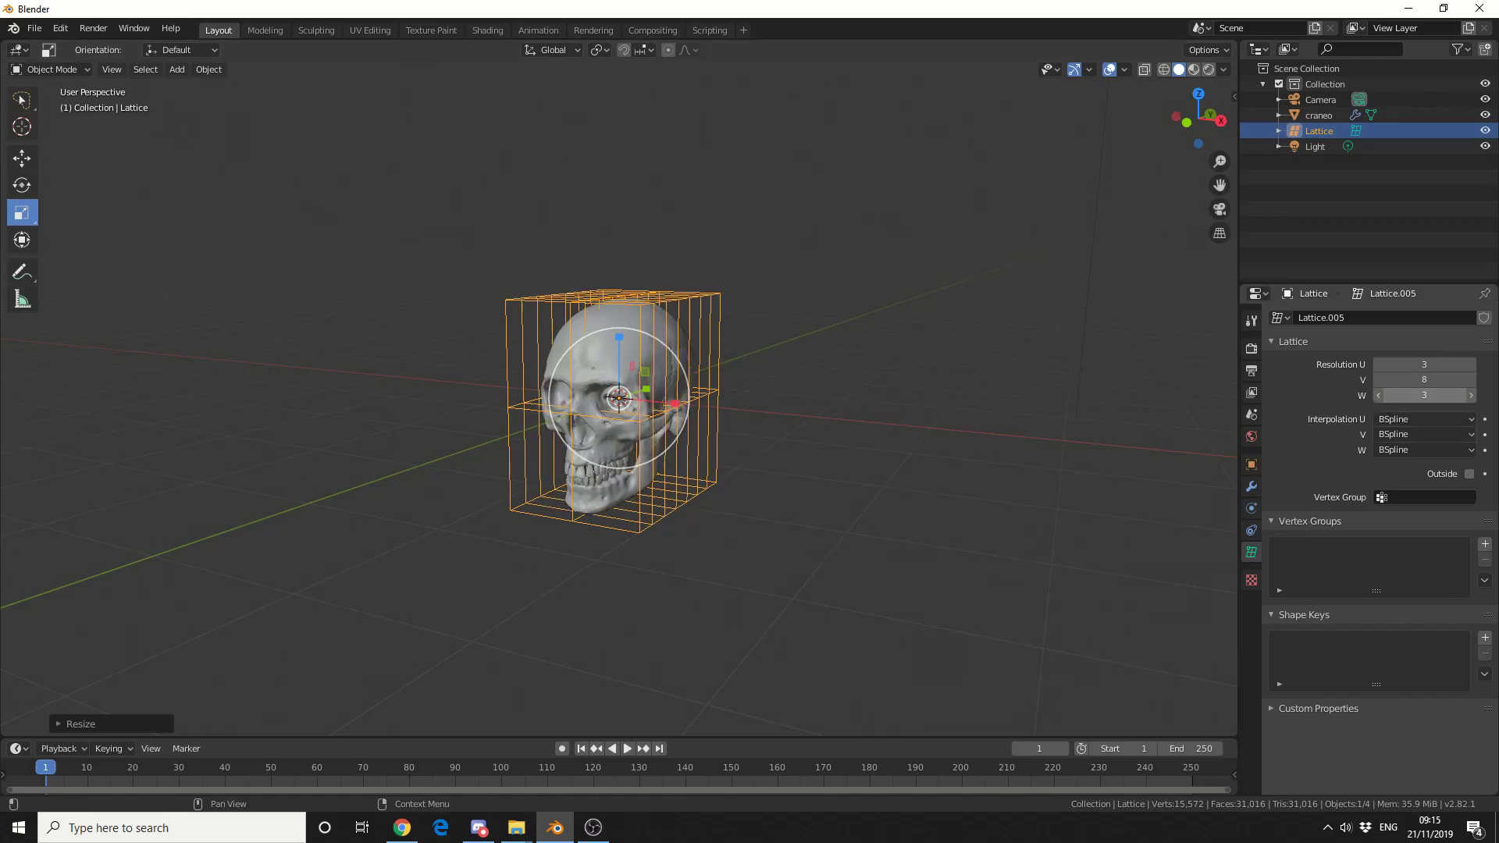
pyautogui.write('7')
pyautogui.press('Return')
pyautogui.click(1410, 393)
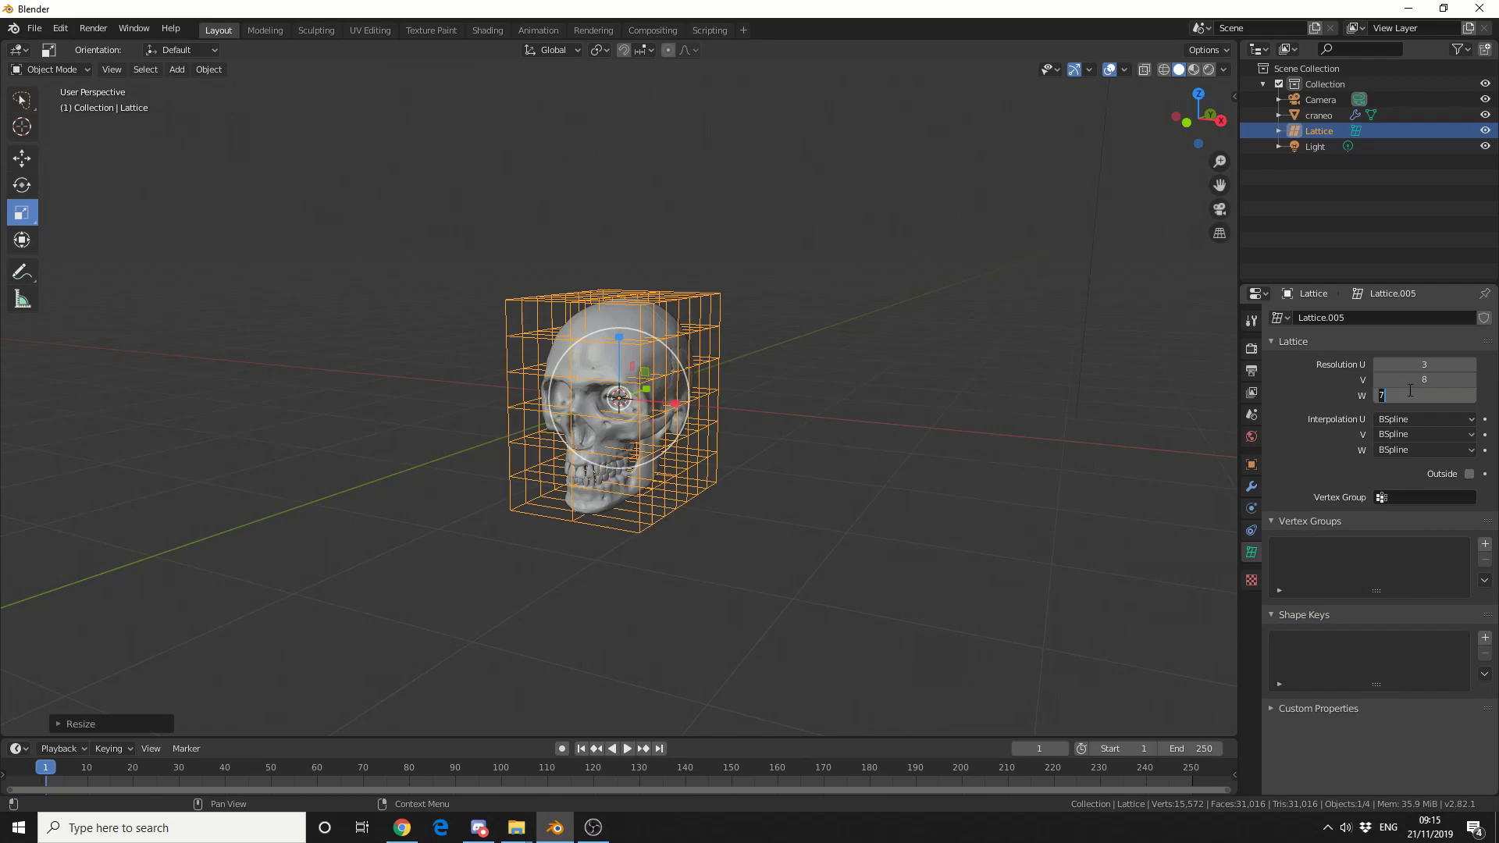
pyautogui.write('3')
pyautogui.press('Return')
pyautogui.click(1420, 380)
pyautogui.write('3')
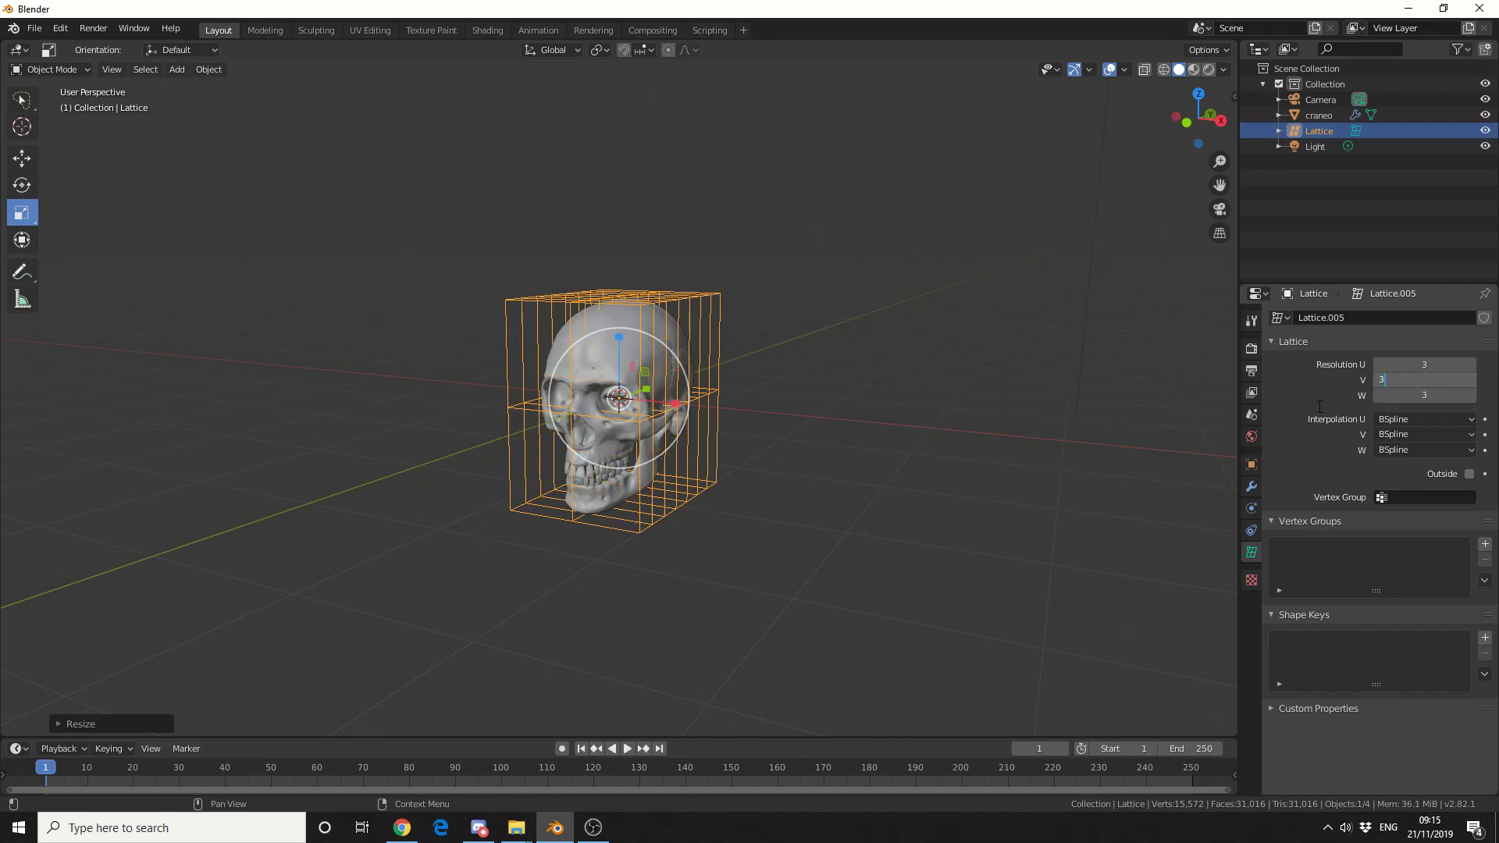
pyautogui.press('Return')
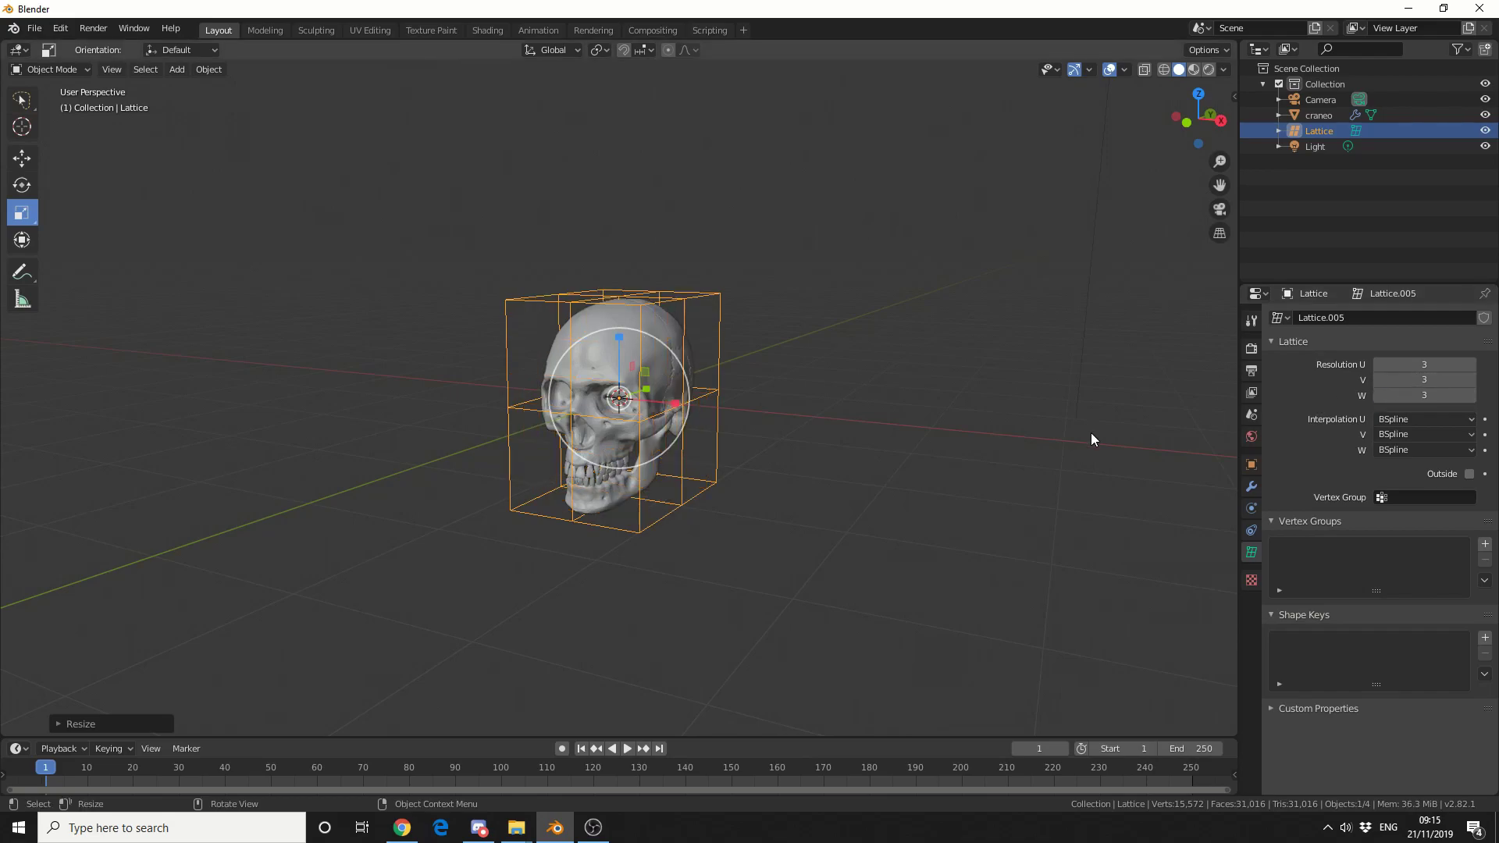
pyautogui.click(1408, 420)
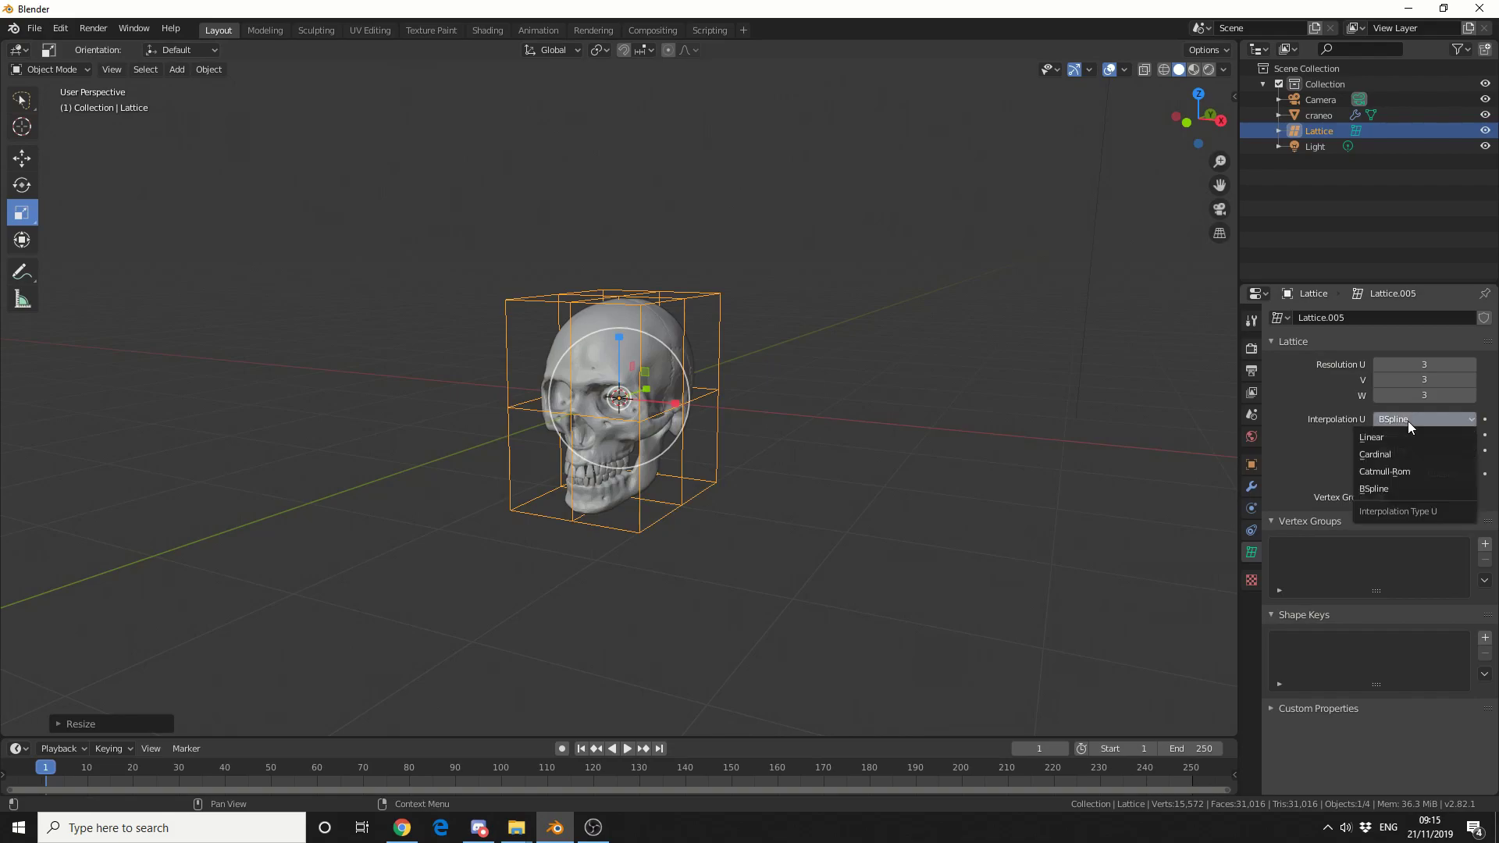
pyautogui.click(1079, 442)
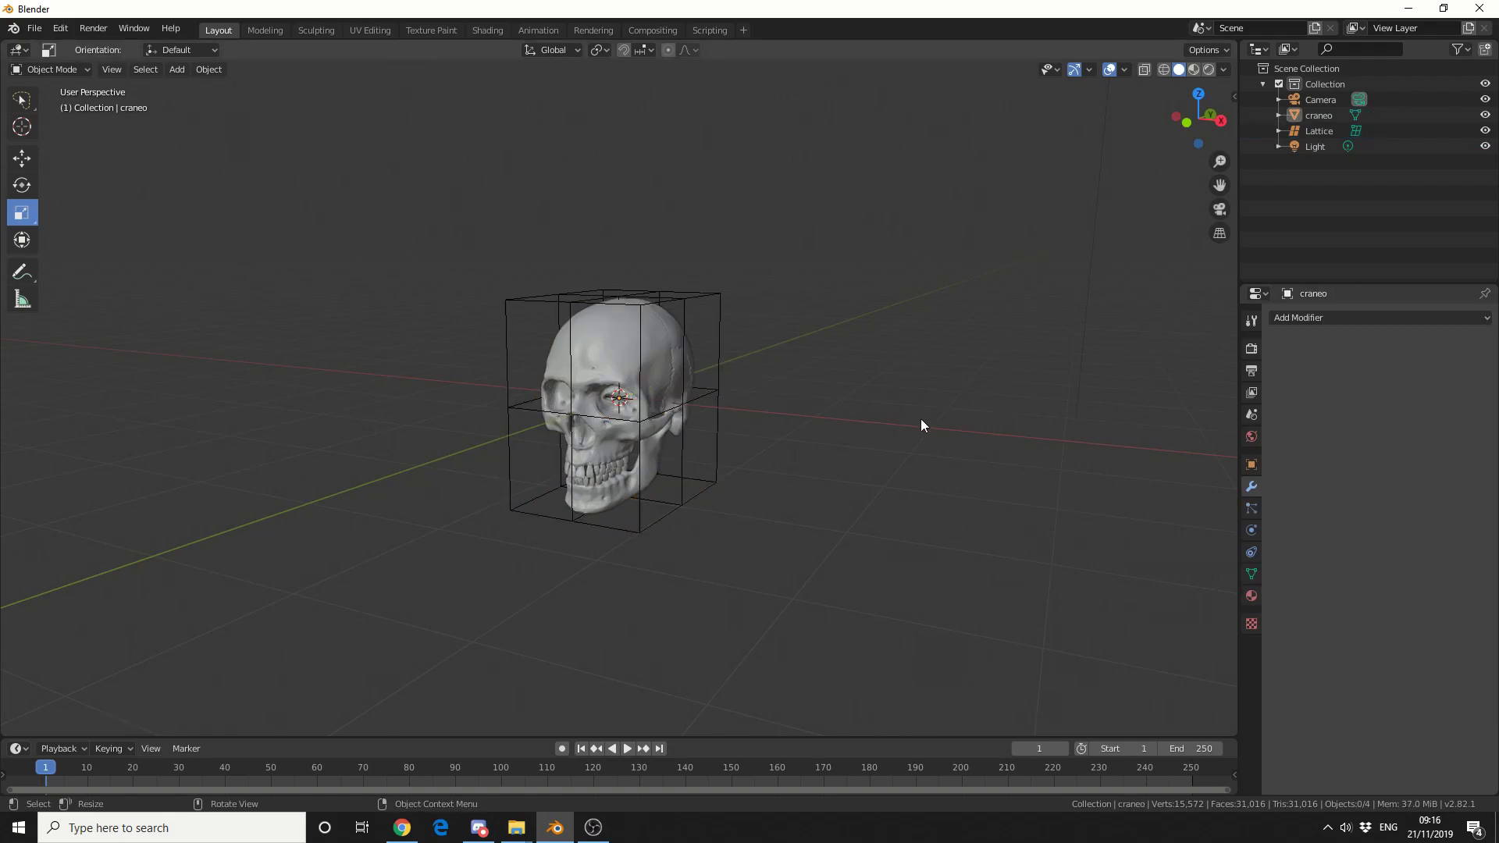
# Step: Add a Lattice modifier to craneo with the Lattice object as its cage, then select the lattice
pyautogui.click(663, 340)
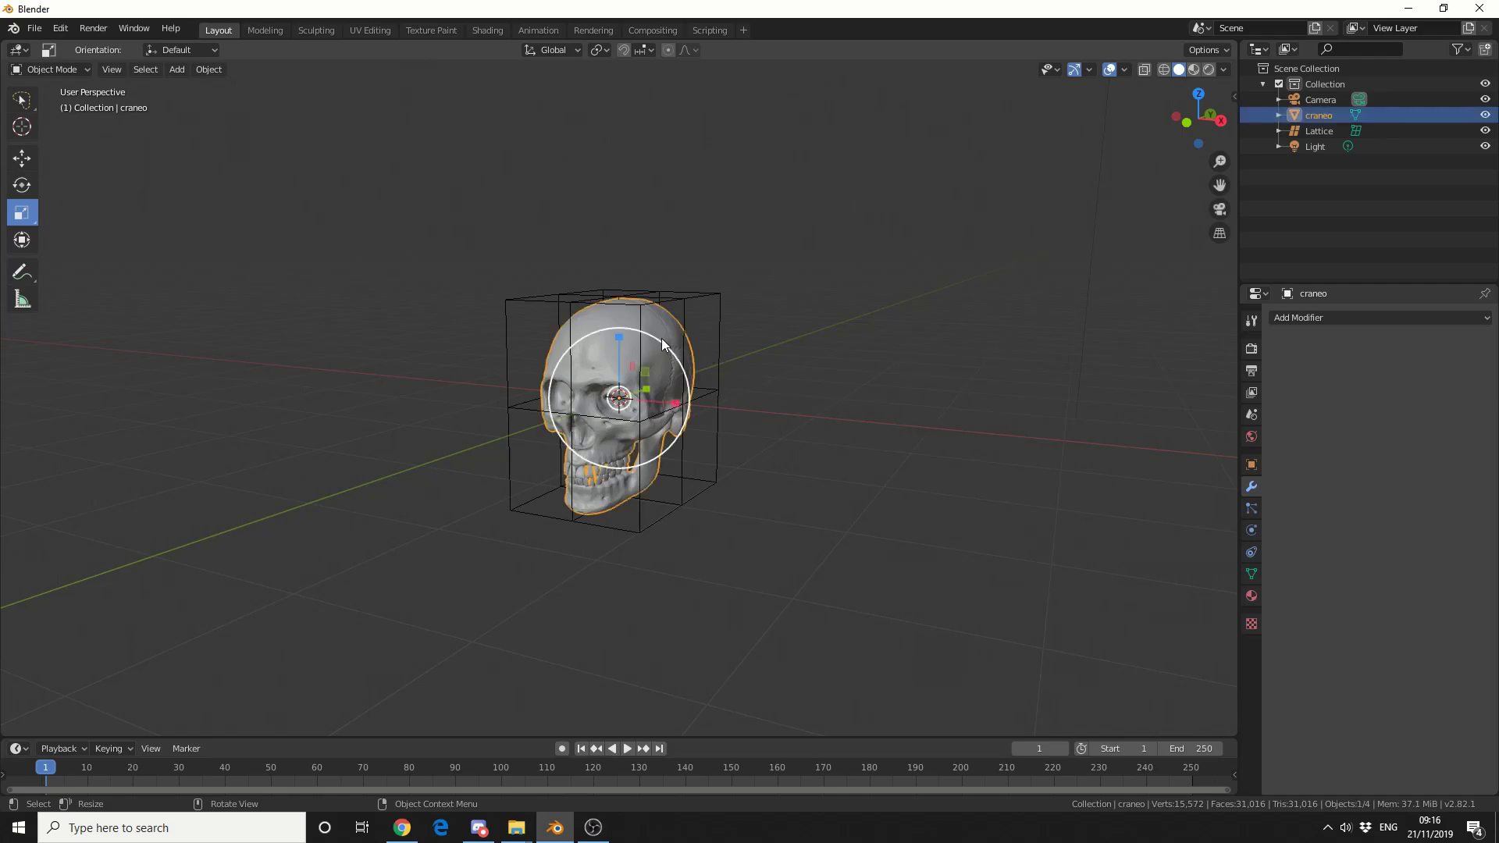
pyautogui.click(1354, 318)
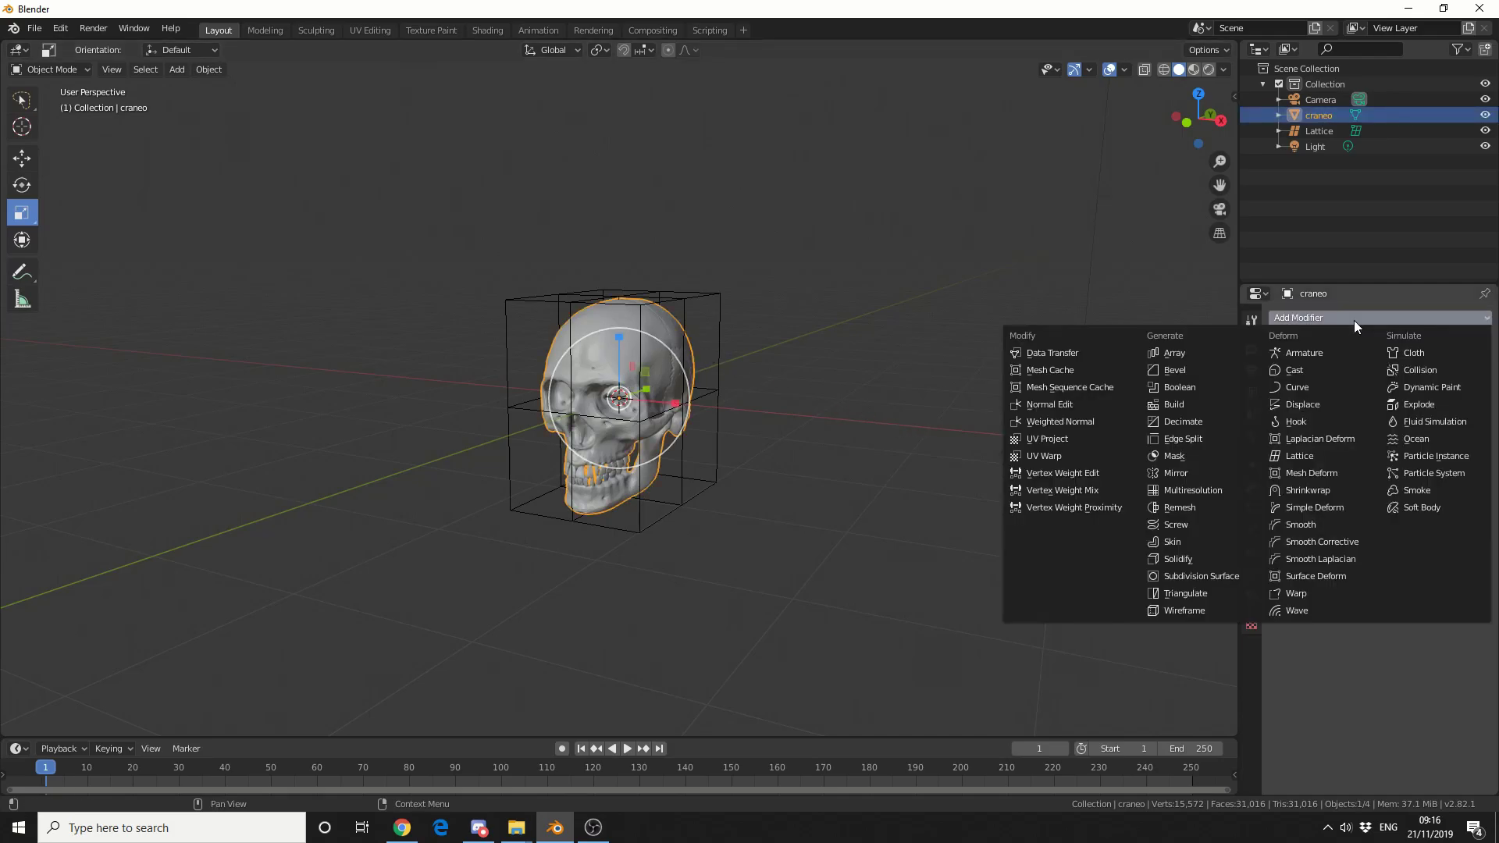
pyautogui.click(1319, 454)
pyautogui.click(1319, 404)
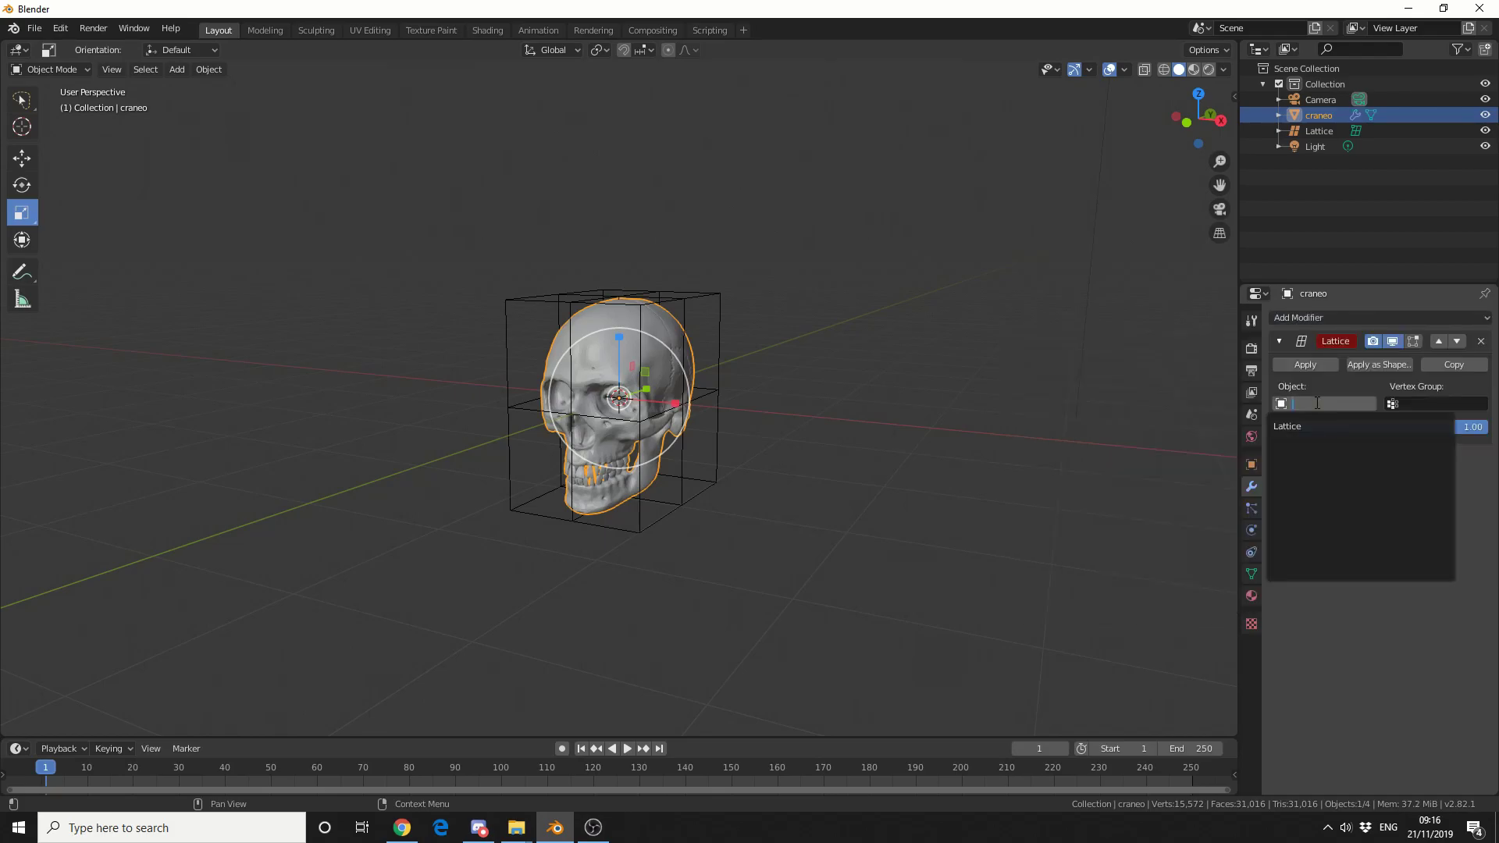
pyautogui.click(1314, 426)
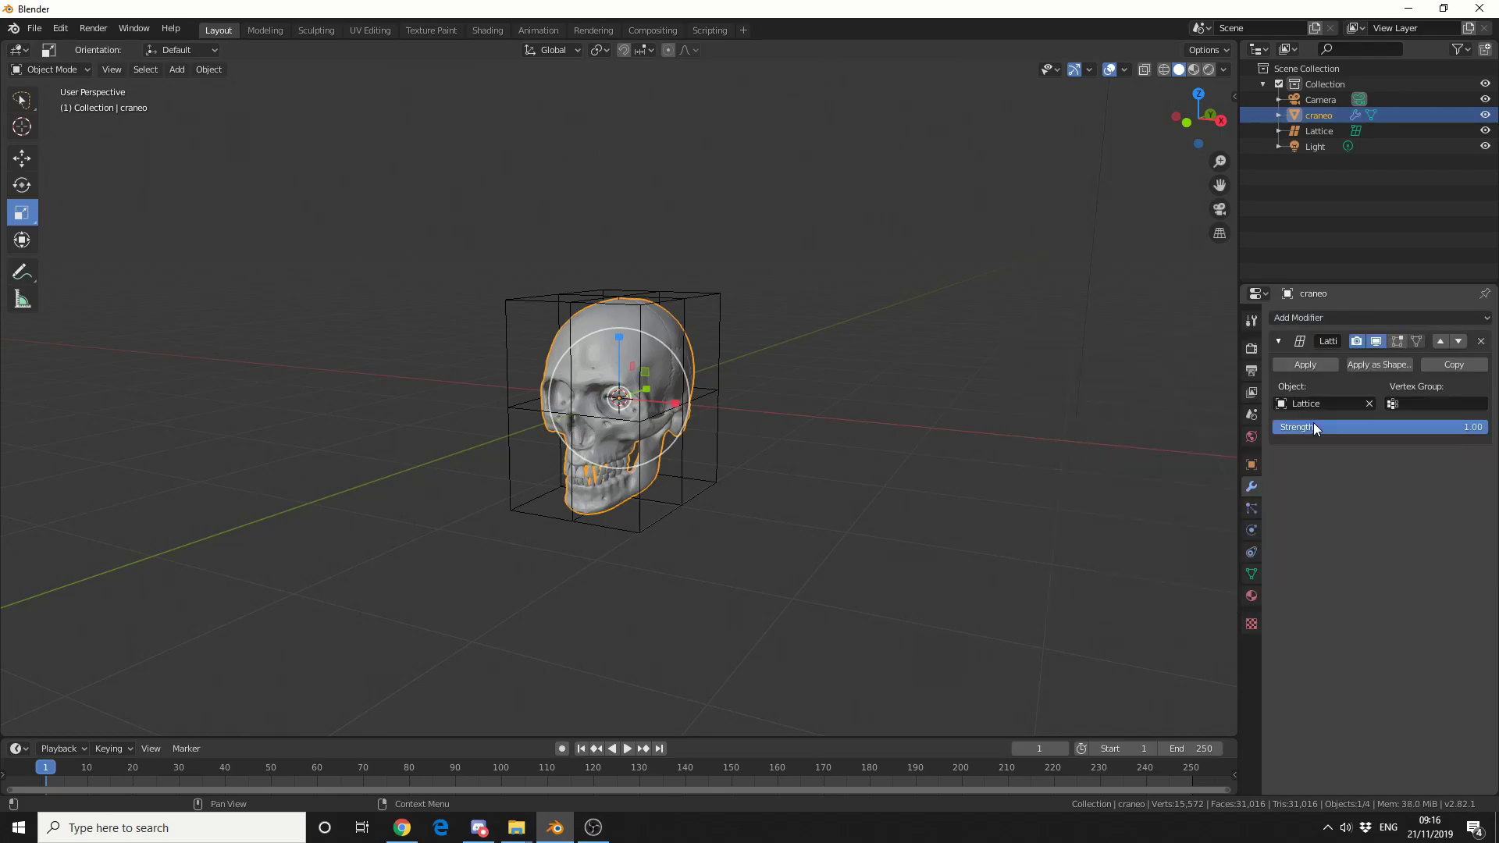
pyautogui.click(1076, 439)
pyautogui.click(710, 324)
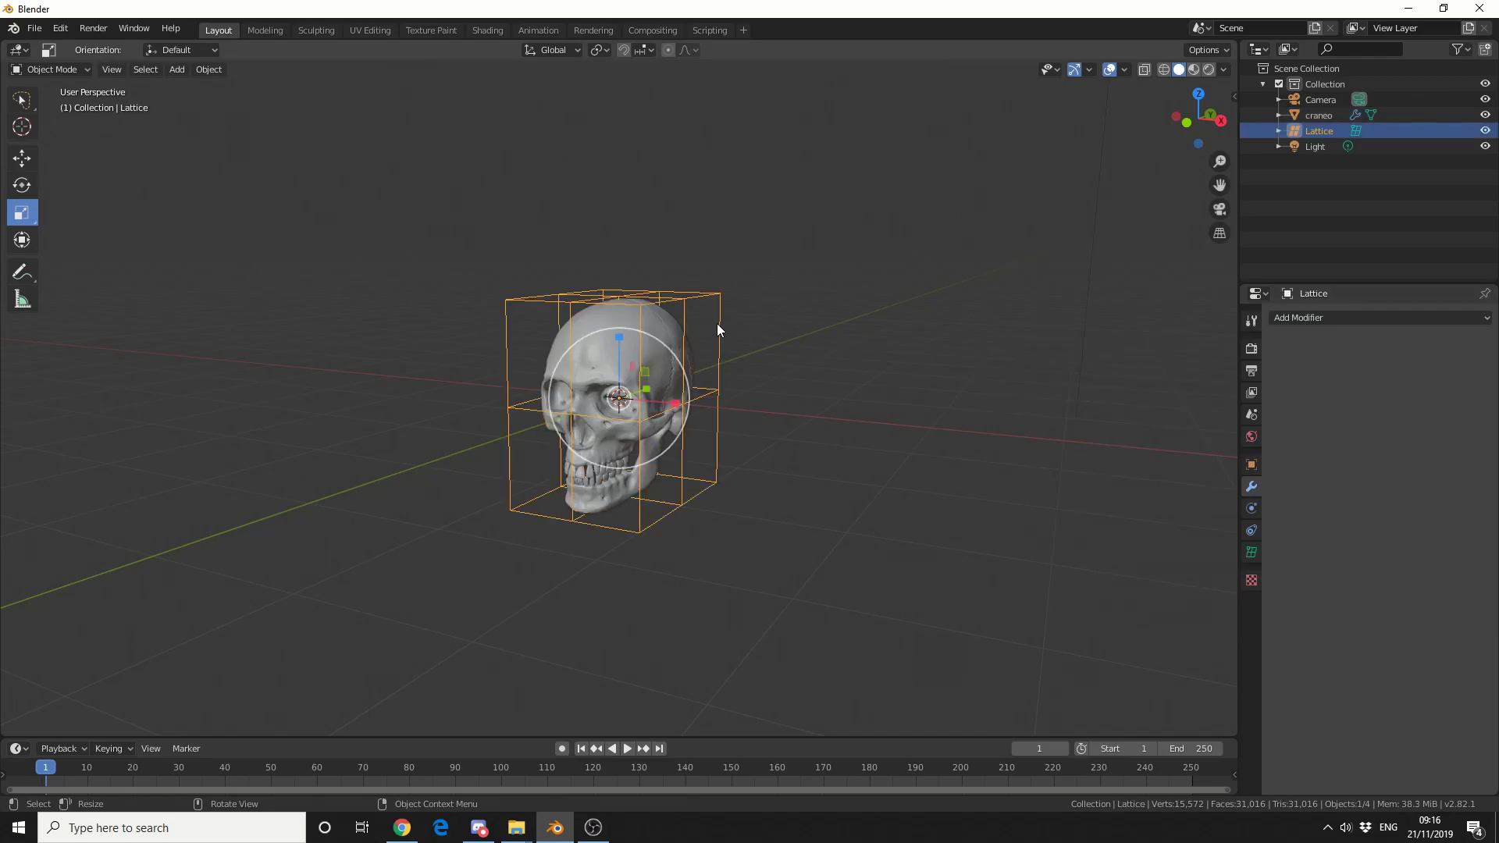
pyautogui.click(717, 323)
pyautogui.click(720, 311)
# Step: In lattice Edit Mode, select the top row of points and raise them along Z
pyautogui.press('Tab')
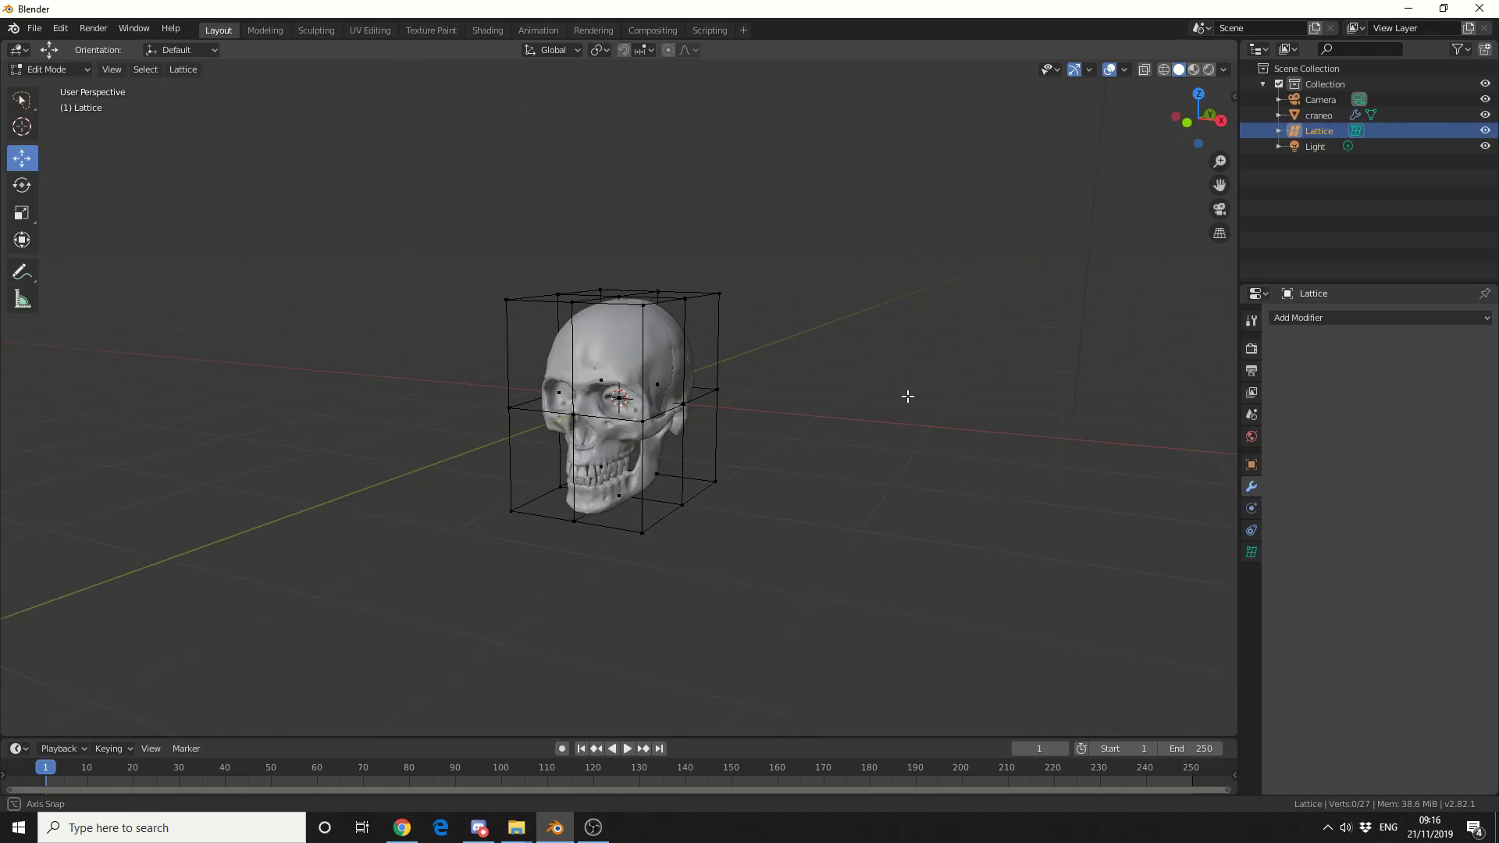
pyautogui.moveTo(907, 397)
pyautogui.mouseDown(button='middle')
pyautogui.moveTo(941, 385)
pyautogui.moveTo(925, 392)
pyautogui.mouseUp(button='middle')
pyautogui.press('w')
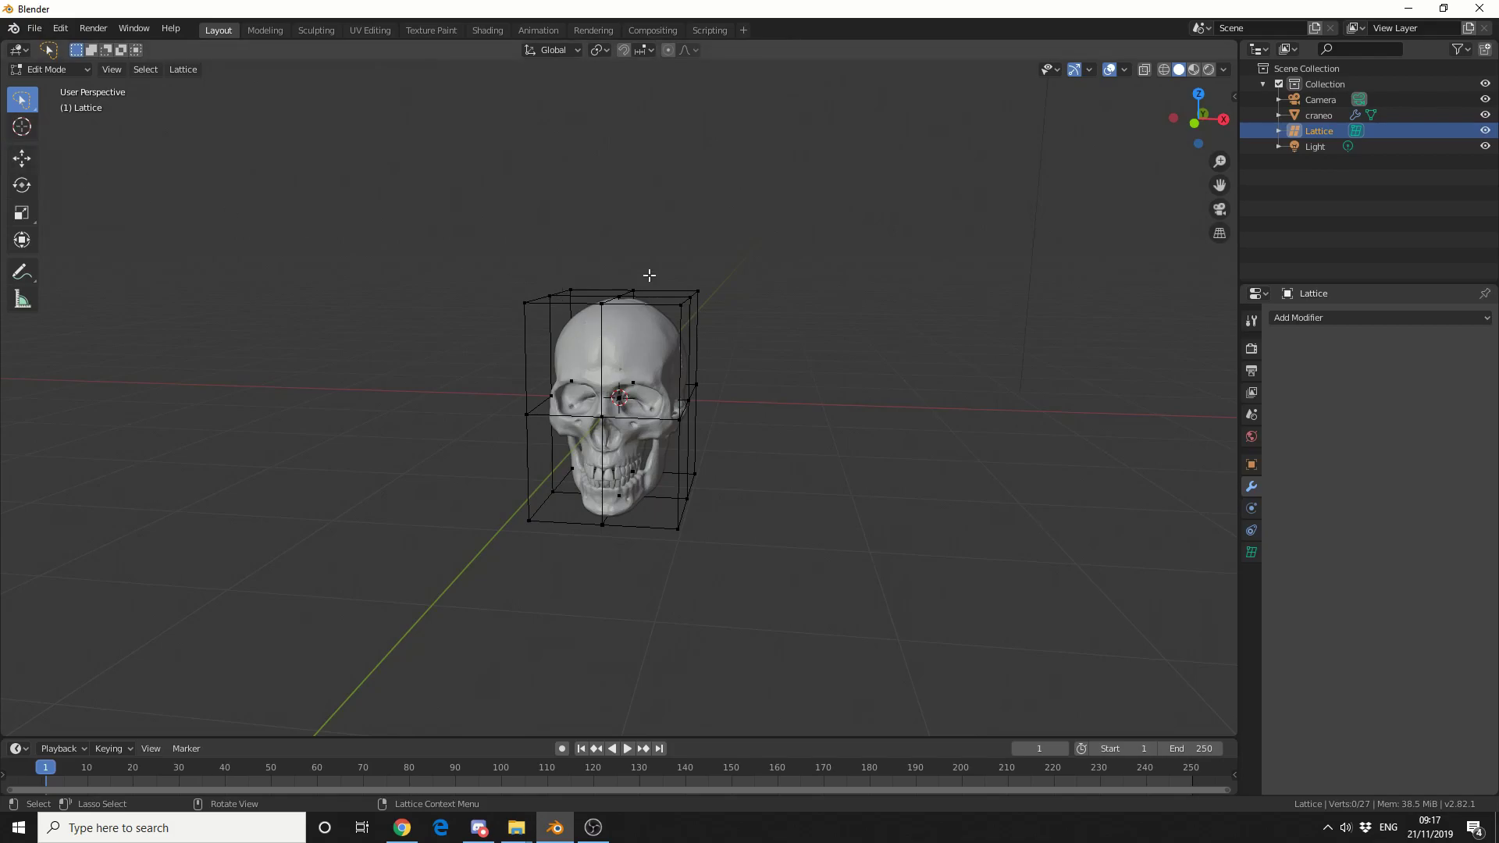
pyautogui.moveTo(667, 267)
pyautogui.mouseDown()
pyautogui.moveTo(411, 257)
pyautogui.moveTo(783, 321)
pyautogui.moveTo(622, 258)
pyautogui.moveTo(622, 171)
pyautogui.mouseUp()
pyautogui.click(21, 157)
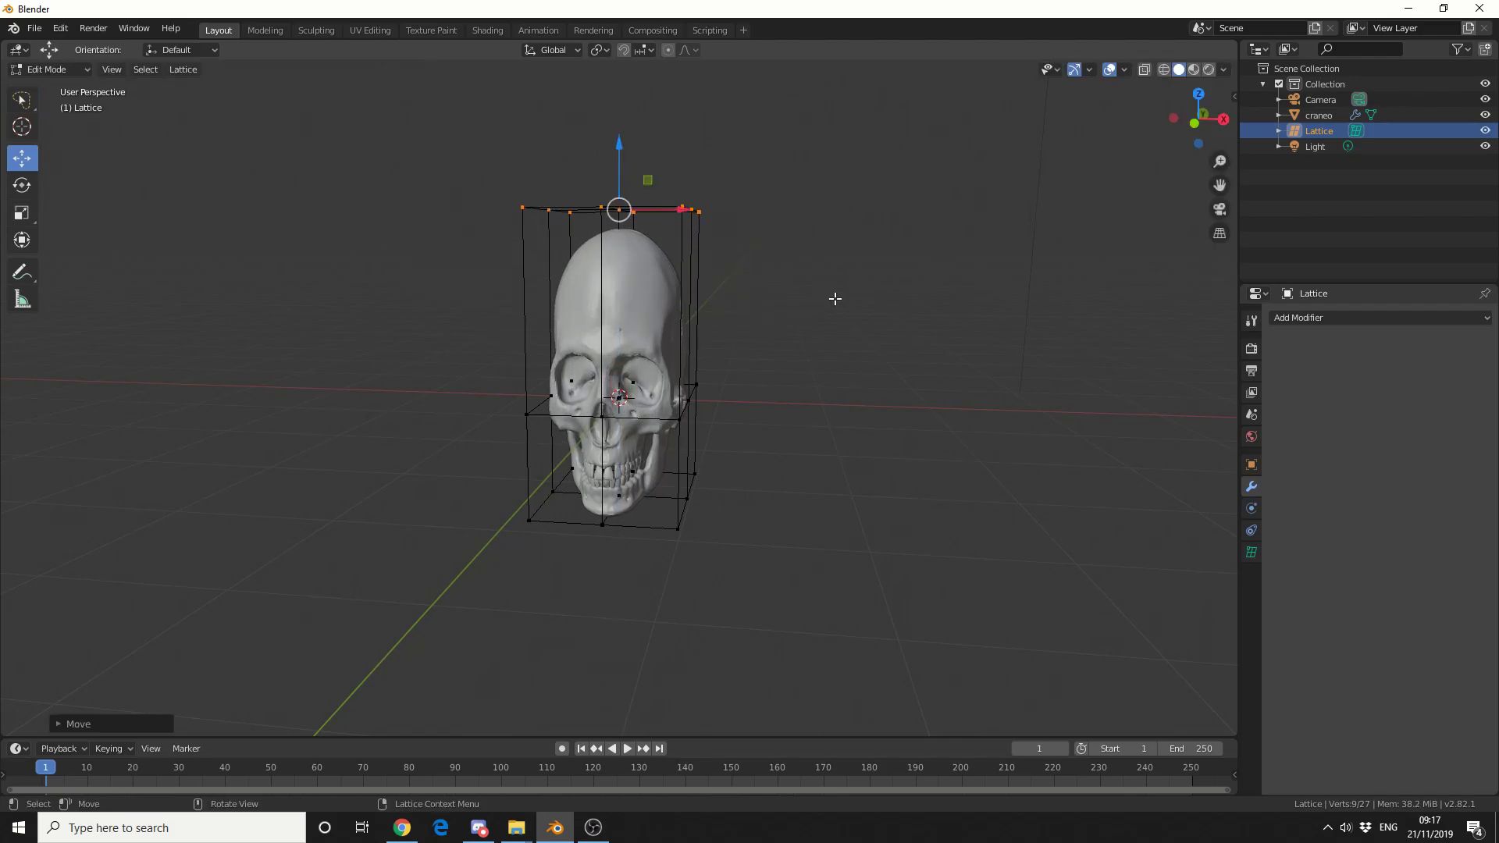
pyautogui.click(823, 336)
# Step: Orbit around the skull and lasso-select the lattice's top row of points again
pyautogui.moveTo(793, 375); pyautogui.dragTo(762, 377, button='middle')
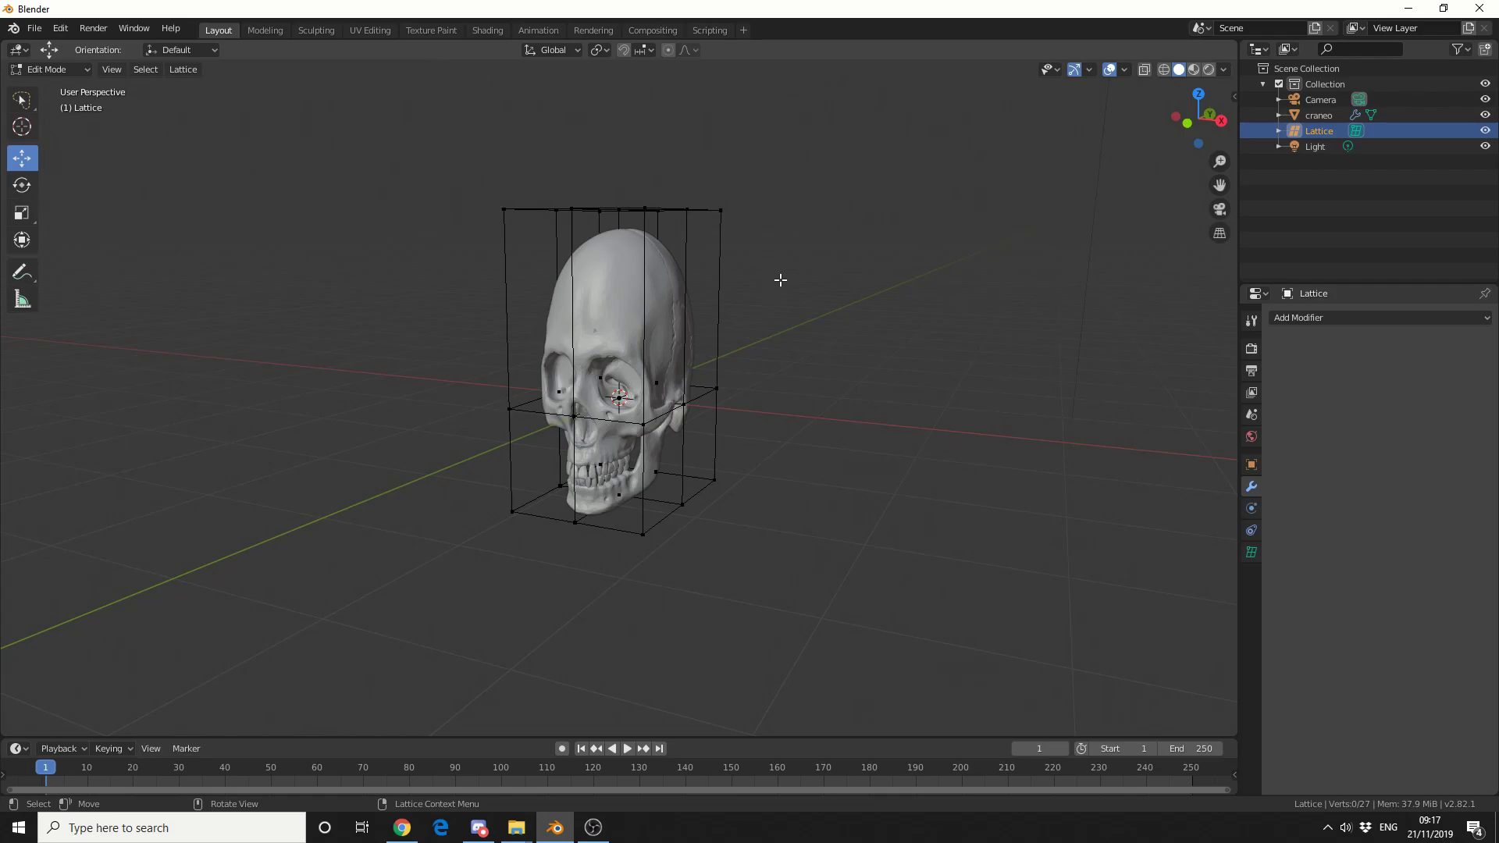
pyautogui.moveTo(780, 278); pyautogui.dragTo(794, 271, button='middle')
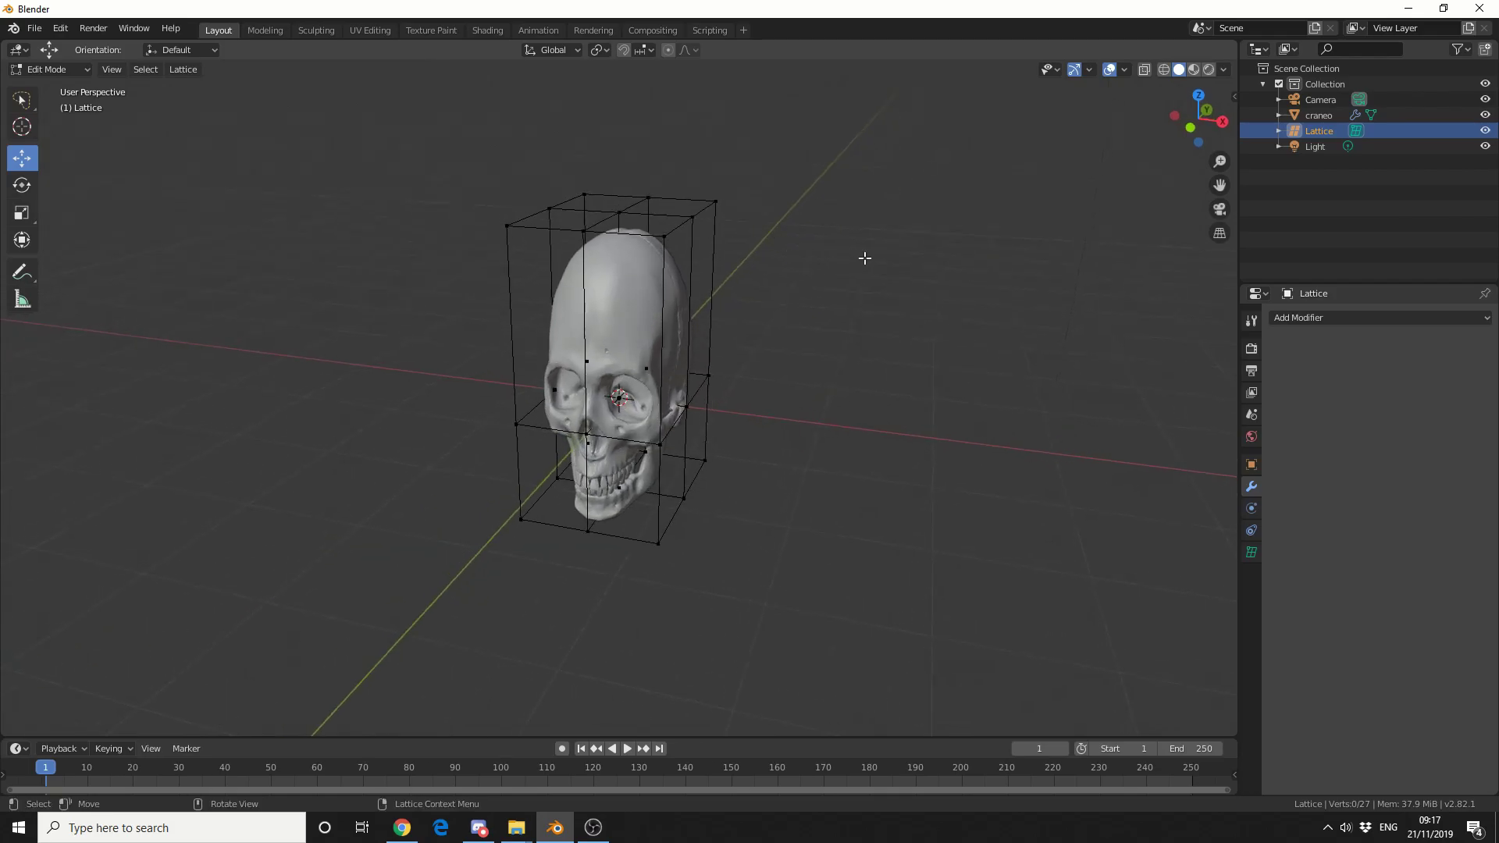
pyautogui.press('w')
pyautogui.moveTo(809, 255)
pyautogui.mouseDown()
pyautogui.moveTo(466, 141)
pyautogui.moveTo(478, 143)
pyautogui.mouseUp()
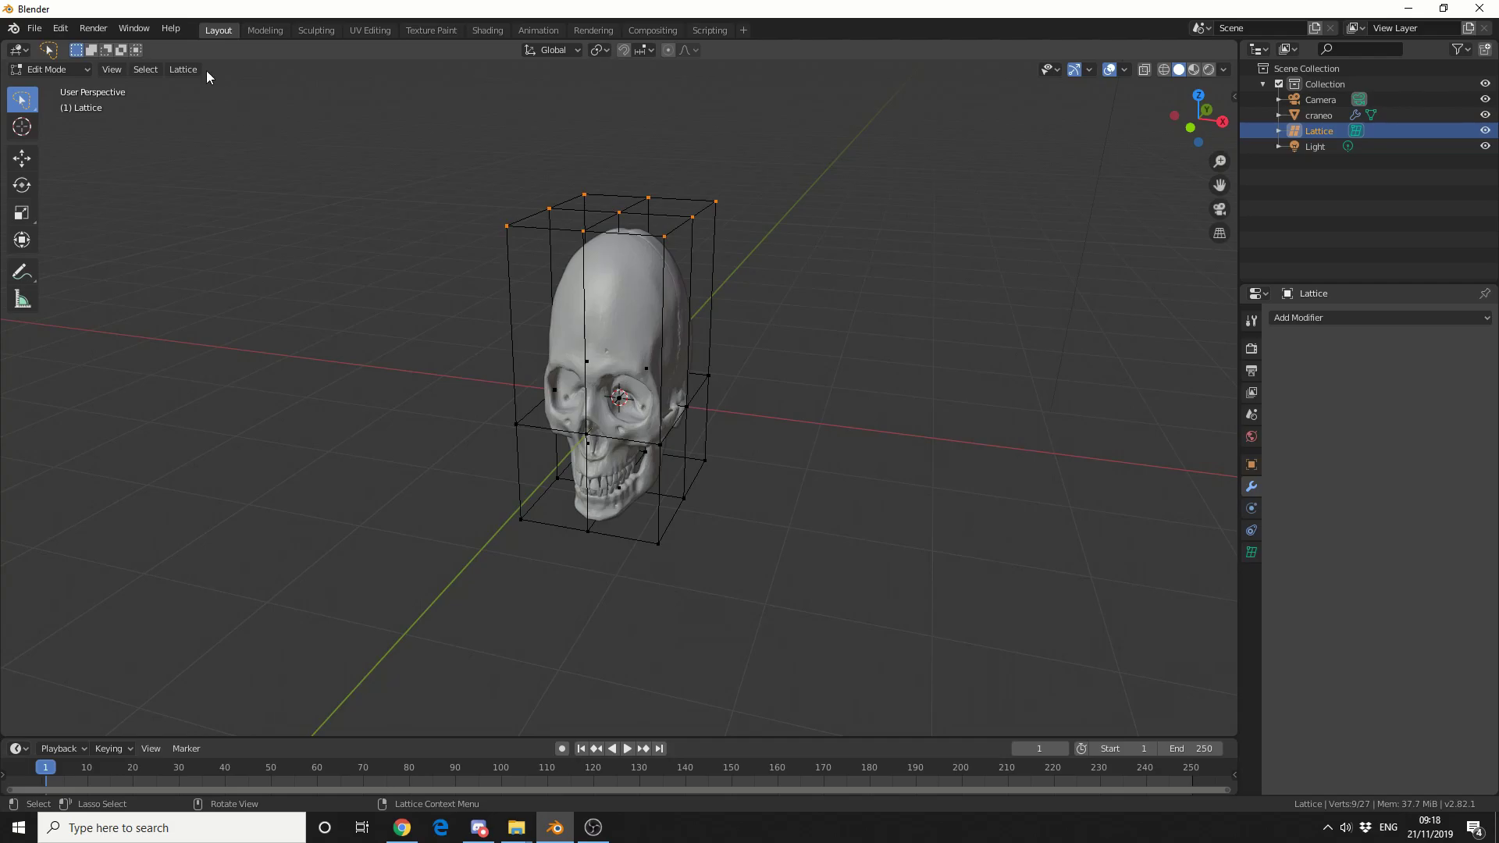
# Step: Push the top lattice points outward with Push/Pull into a flared pyramid, widening the cranium
pyautogui.click(183, 70)
pyautogui.moveTo(217, 86)
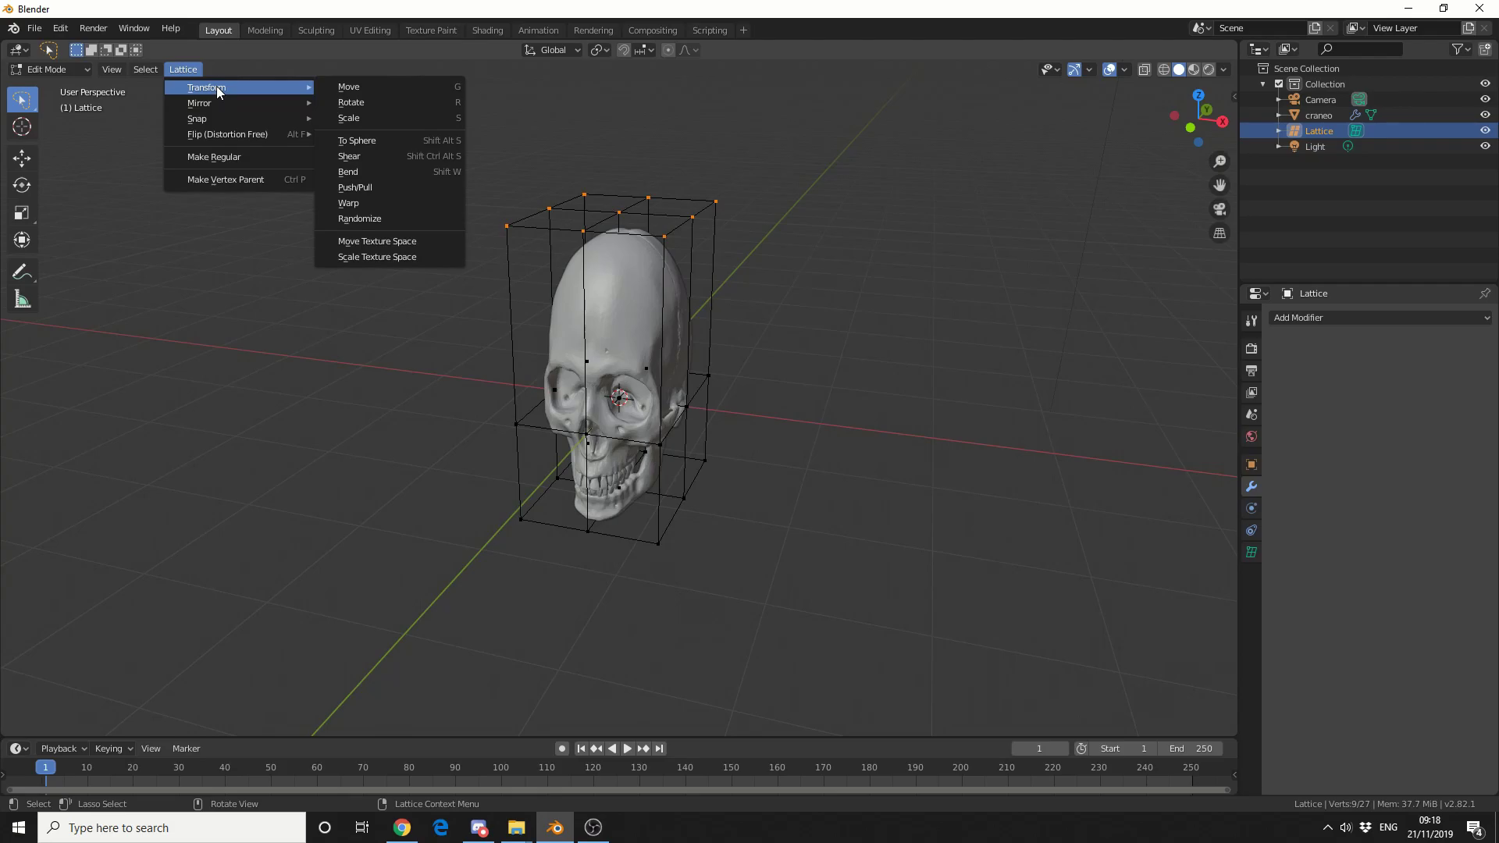
pyautogui.click(395, 187)
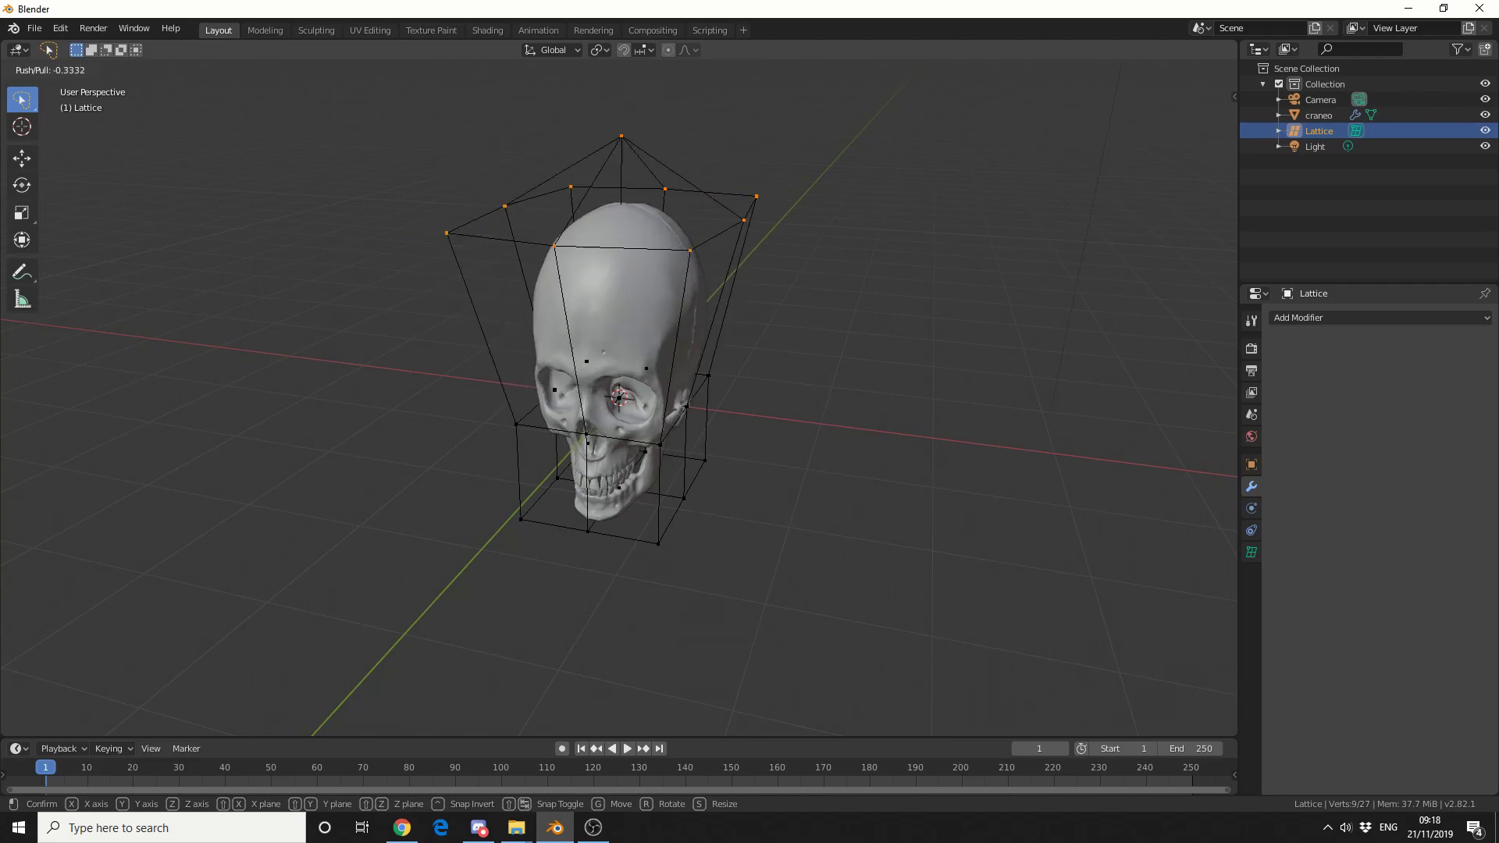
pyautogui.click(531, 145)
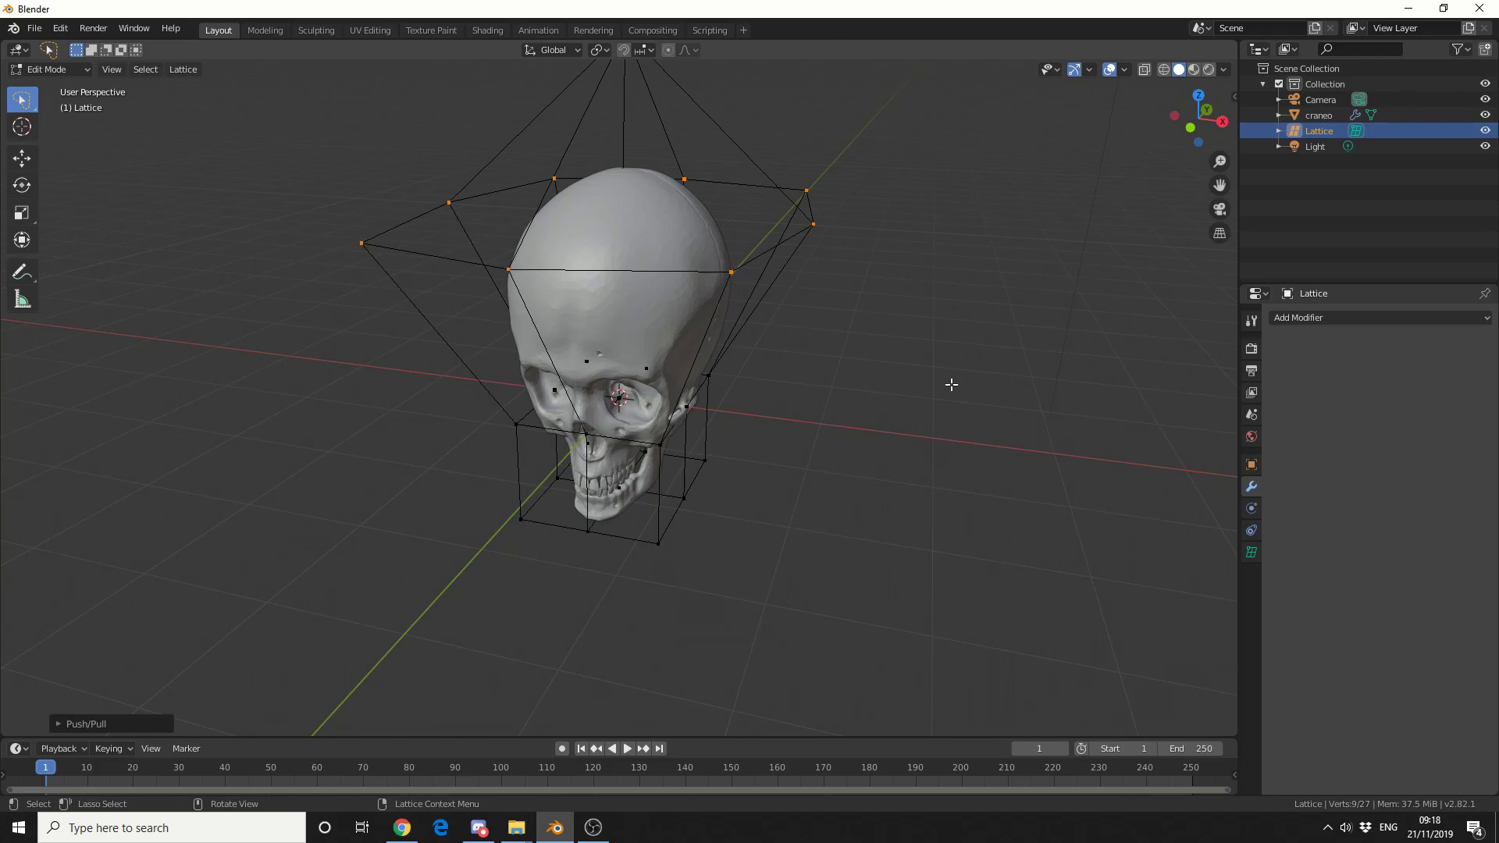
pyautogui.click(982, 393)
pyautogui.moveTo(982, 394); pyautogui.dragTo(893, 355, button='middle')
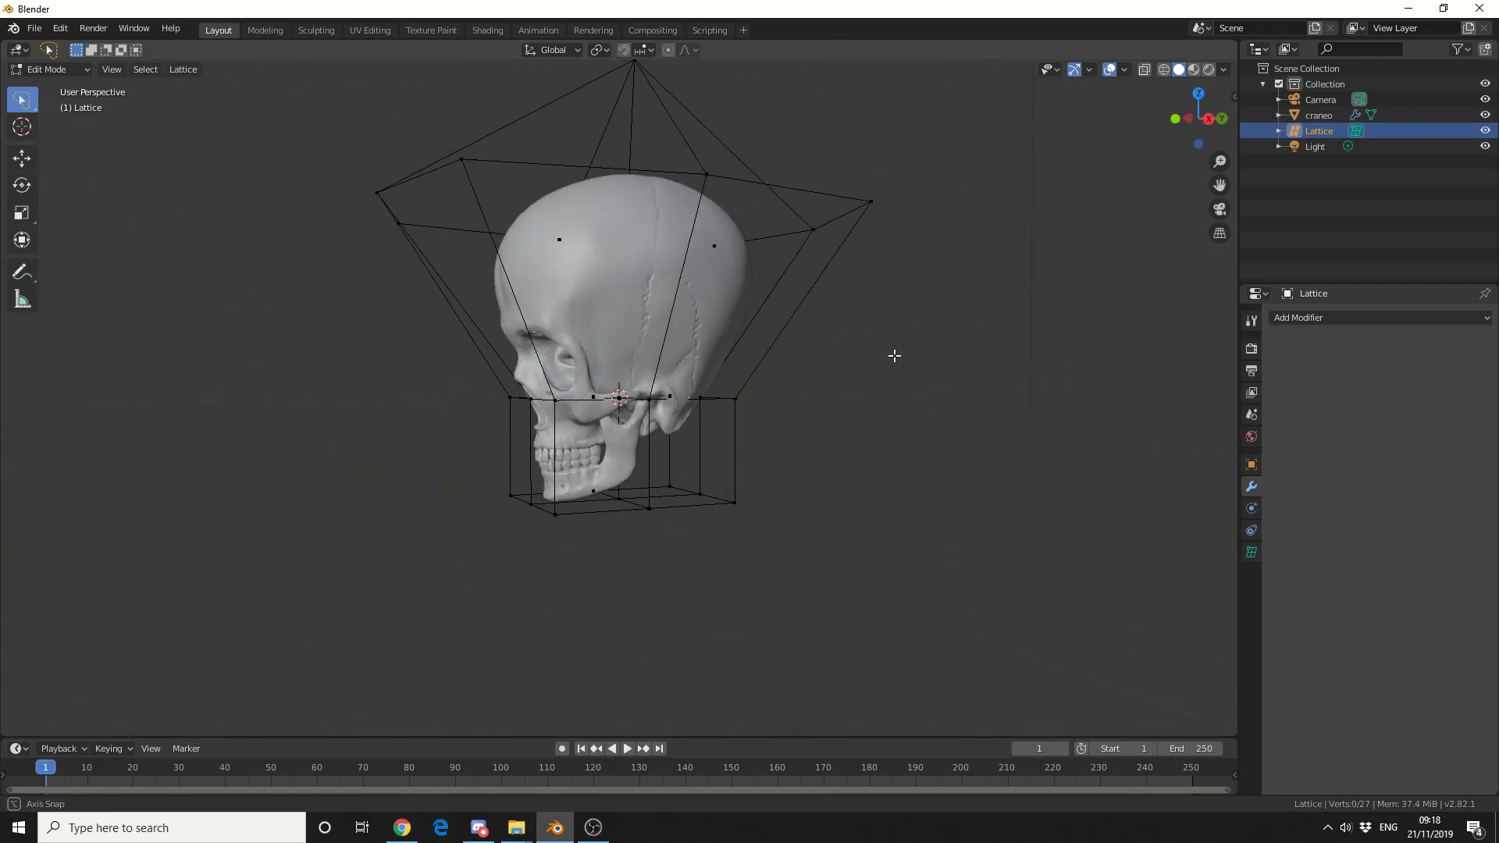
pyautogui.press('KP_1')
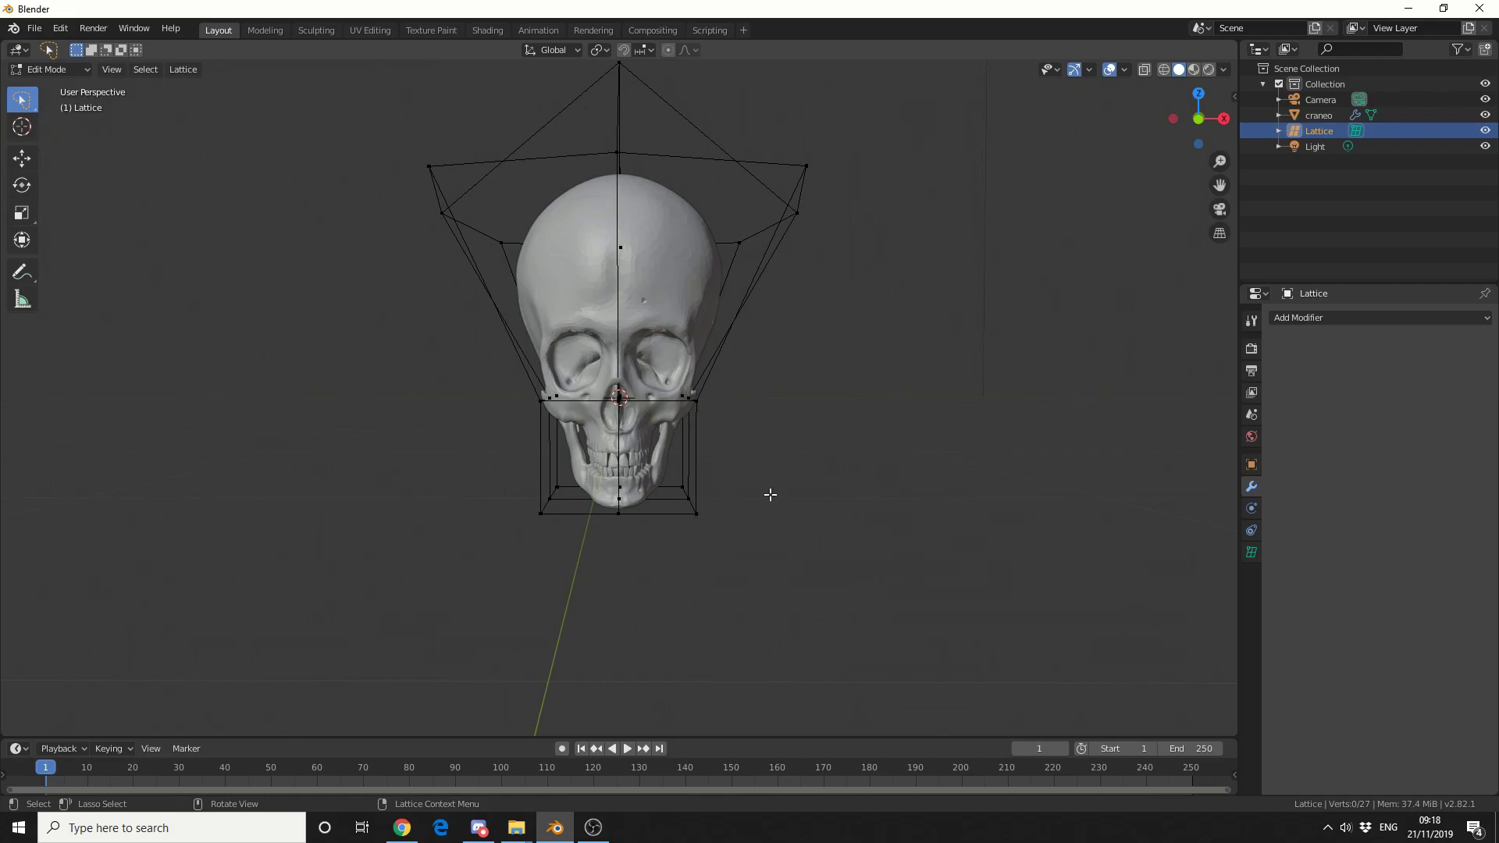
pyautogui.moveTo(770, 494)
pyautogui.mouseDown()
pyautogui.moveTo(608, 465)
pyautogui.moveTo(431, 537)
pyautogui.mouseUp()
pyautogui.click(178, 72)
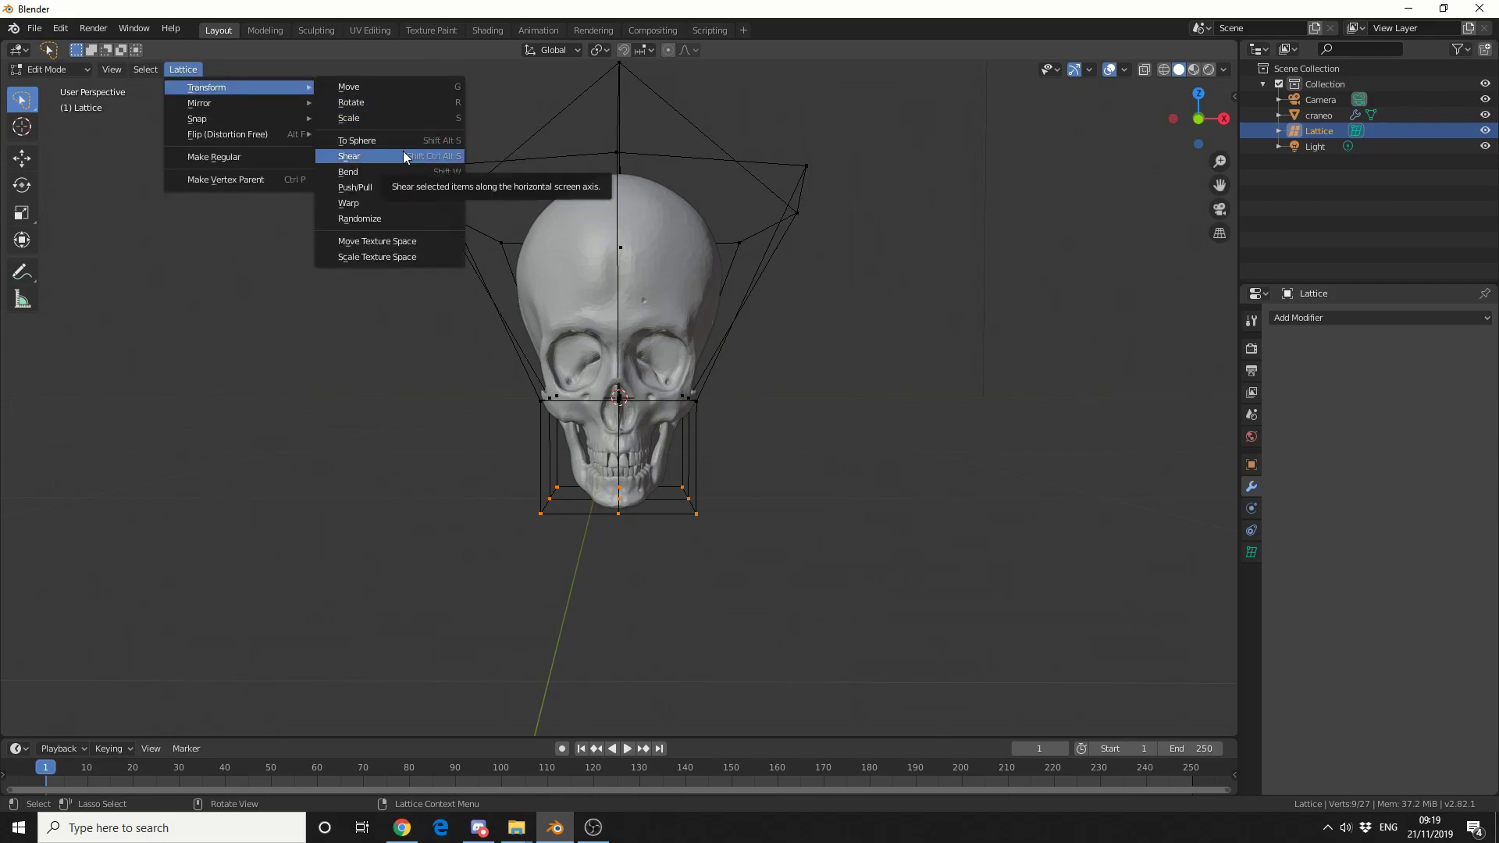
pyautogui.click(348, 203)
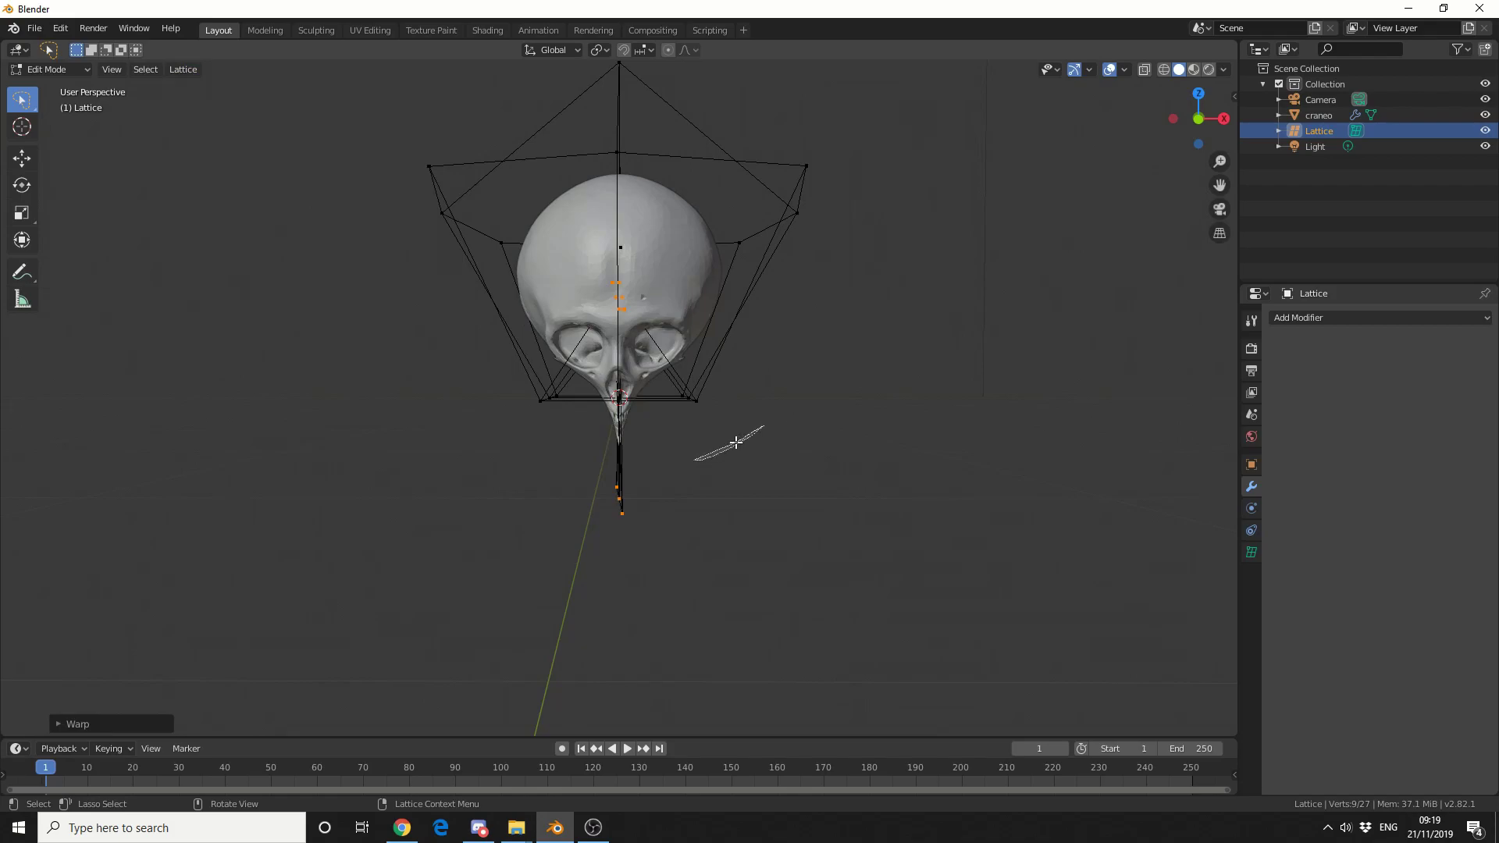
pyautogui.click(722, 444)
pyautogui.moveTo(680, 445); pyautogui.dragTo(866, 474, button='middle')
pyautogui.press('ctrl')
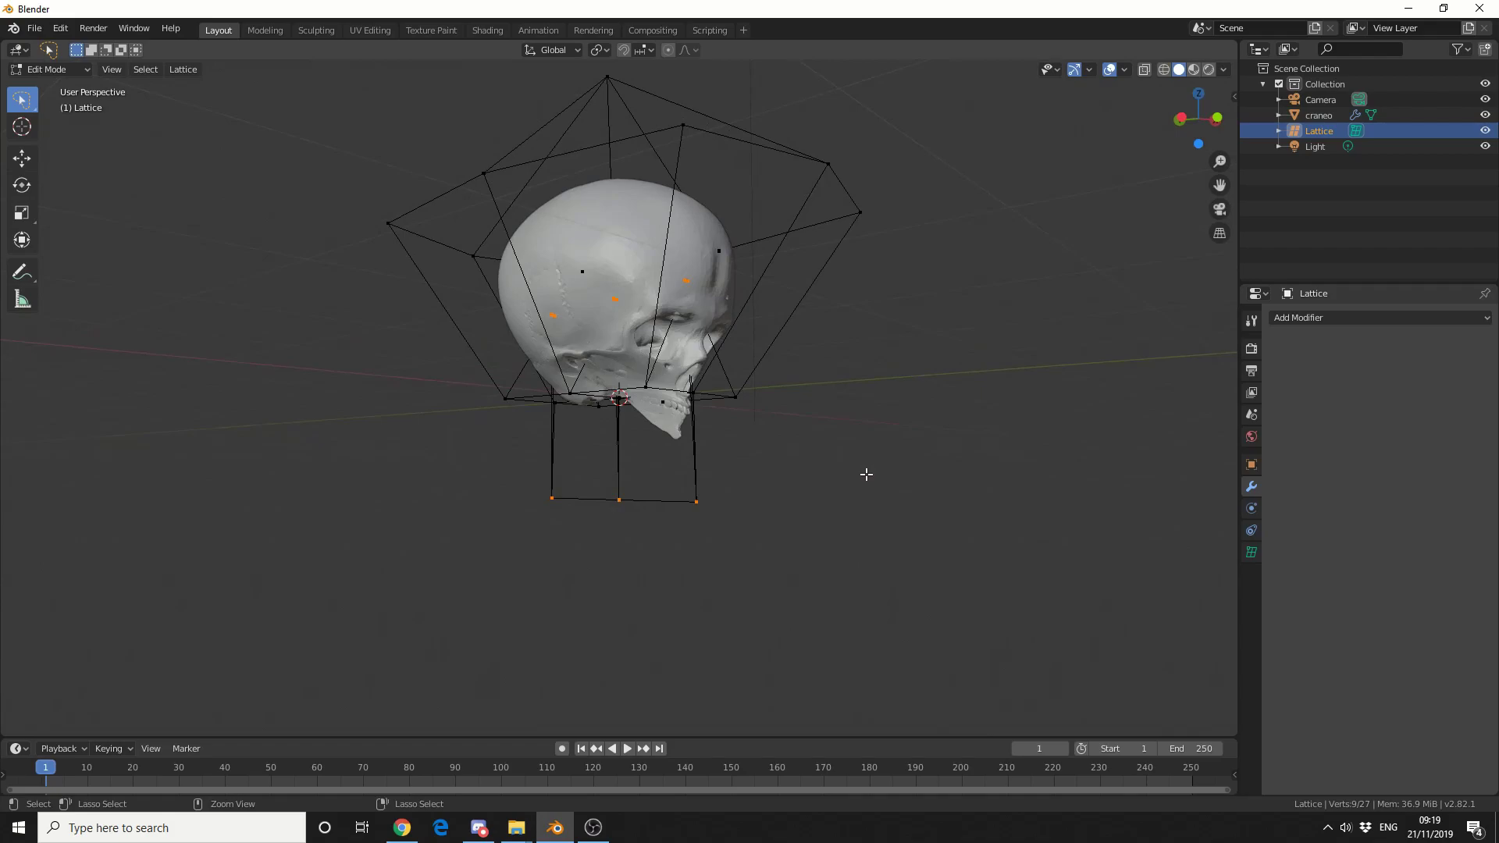
pyautogui.press('KP_1')
pyautogui.hotkey('ctrl', 'z')
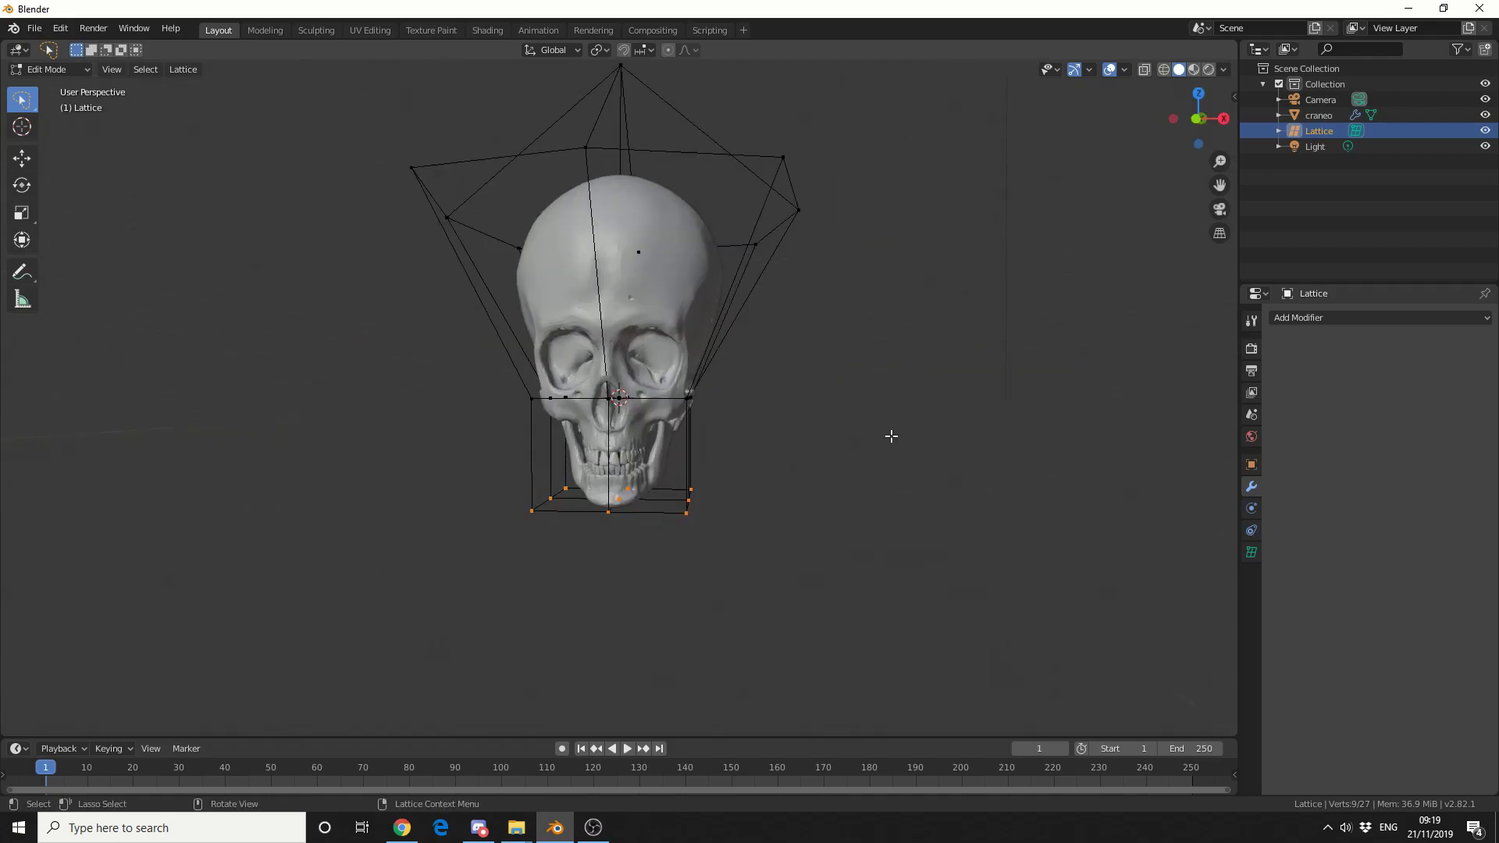
# Step: Pull the bottom lattice points inward with Push/Pull to narrow the jaw
pyautogui.click(190, 73)
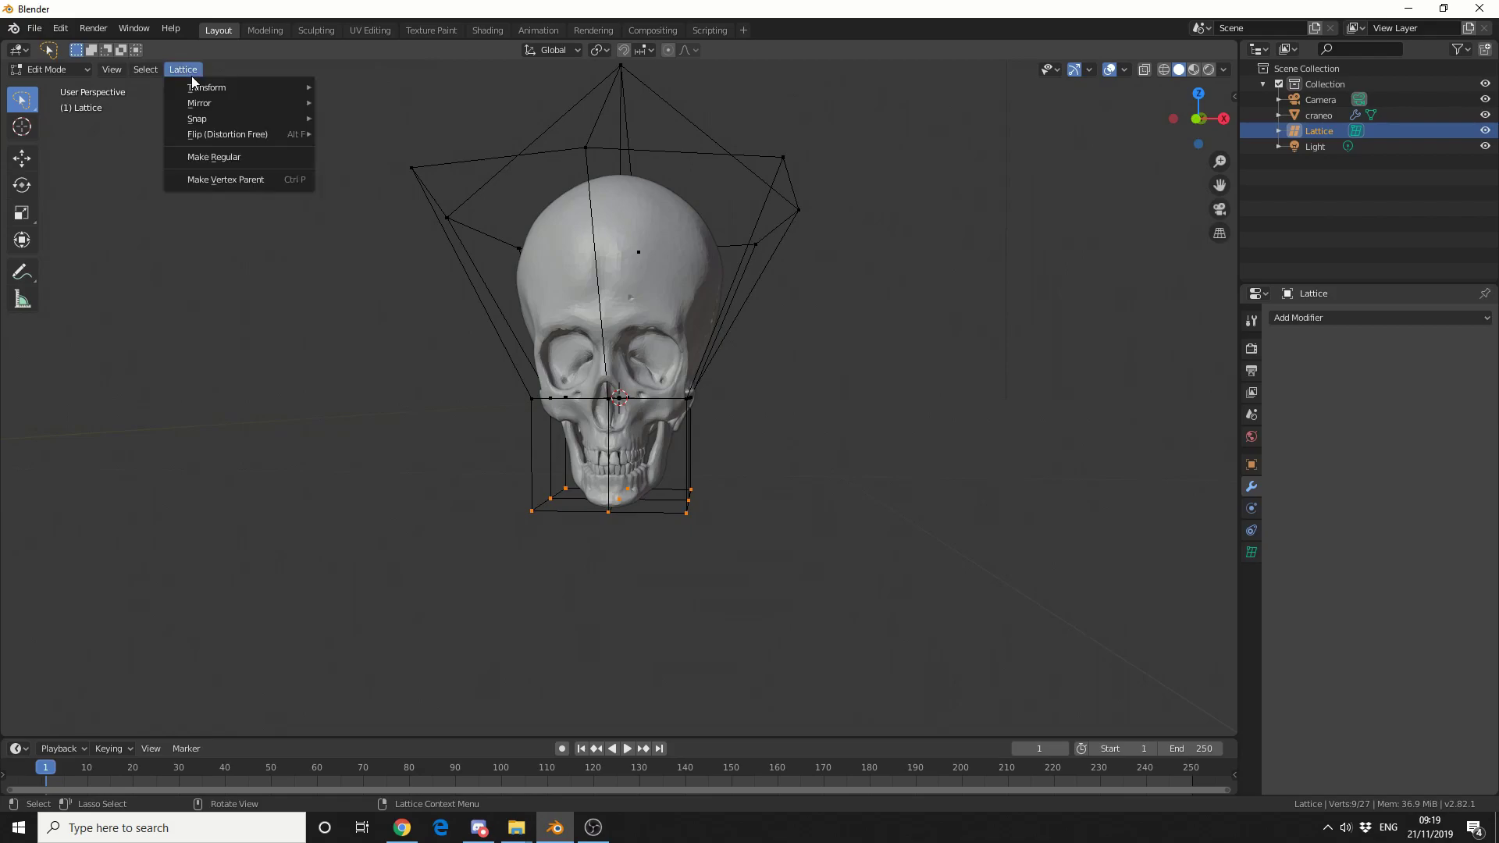
pyautogui.moveTo(204, 86)
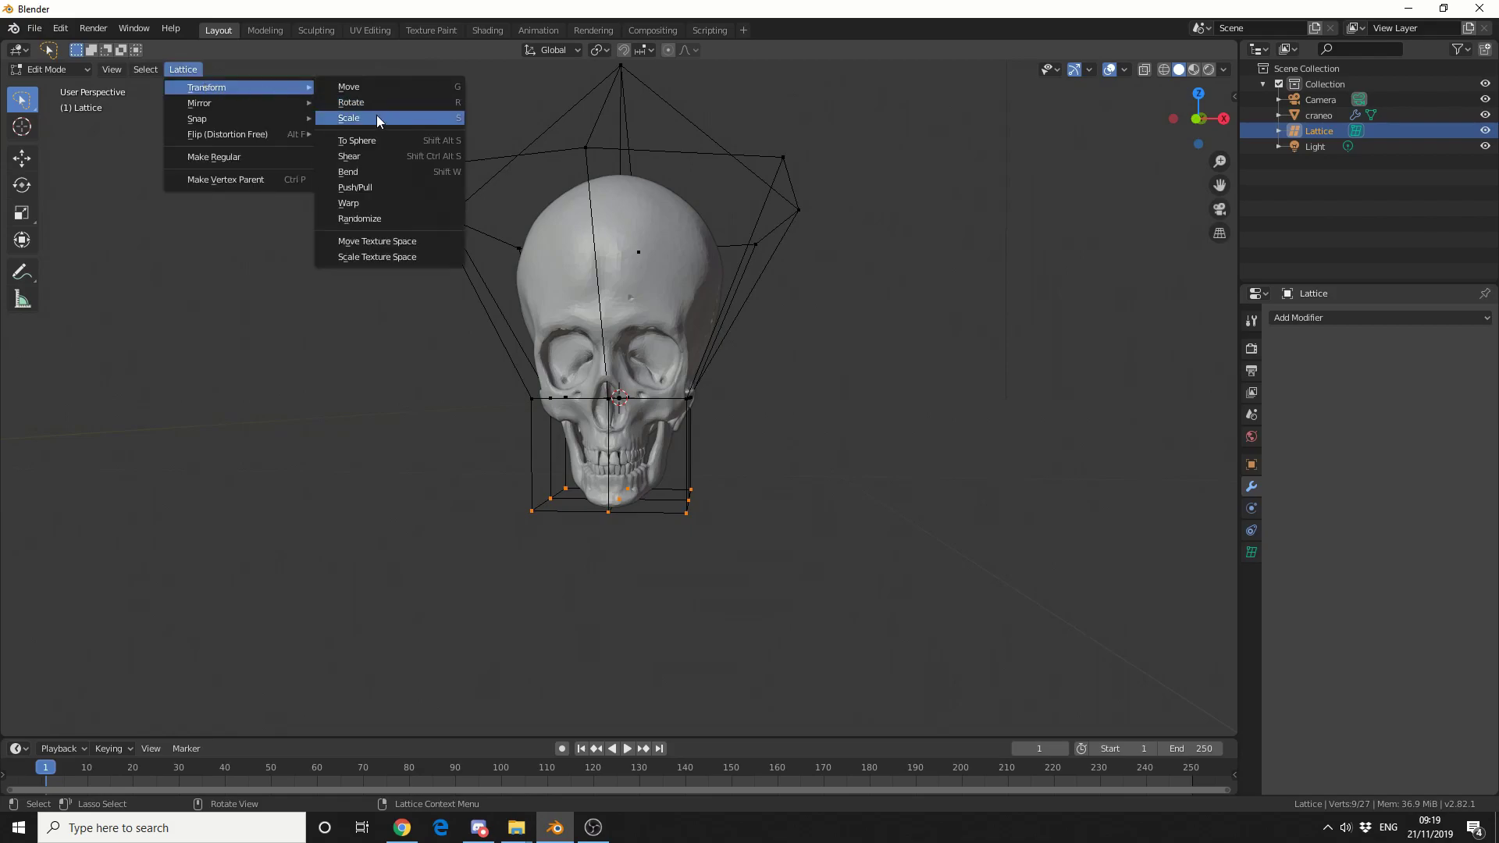
pyautogui.click(388, 186)
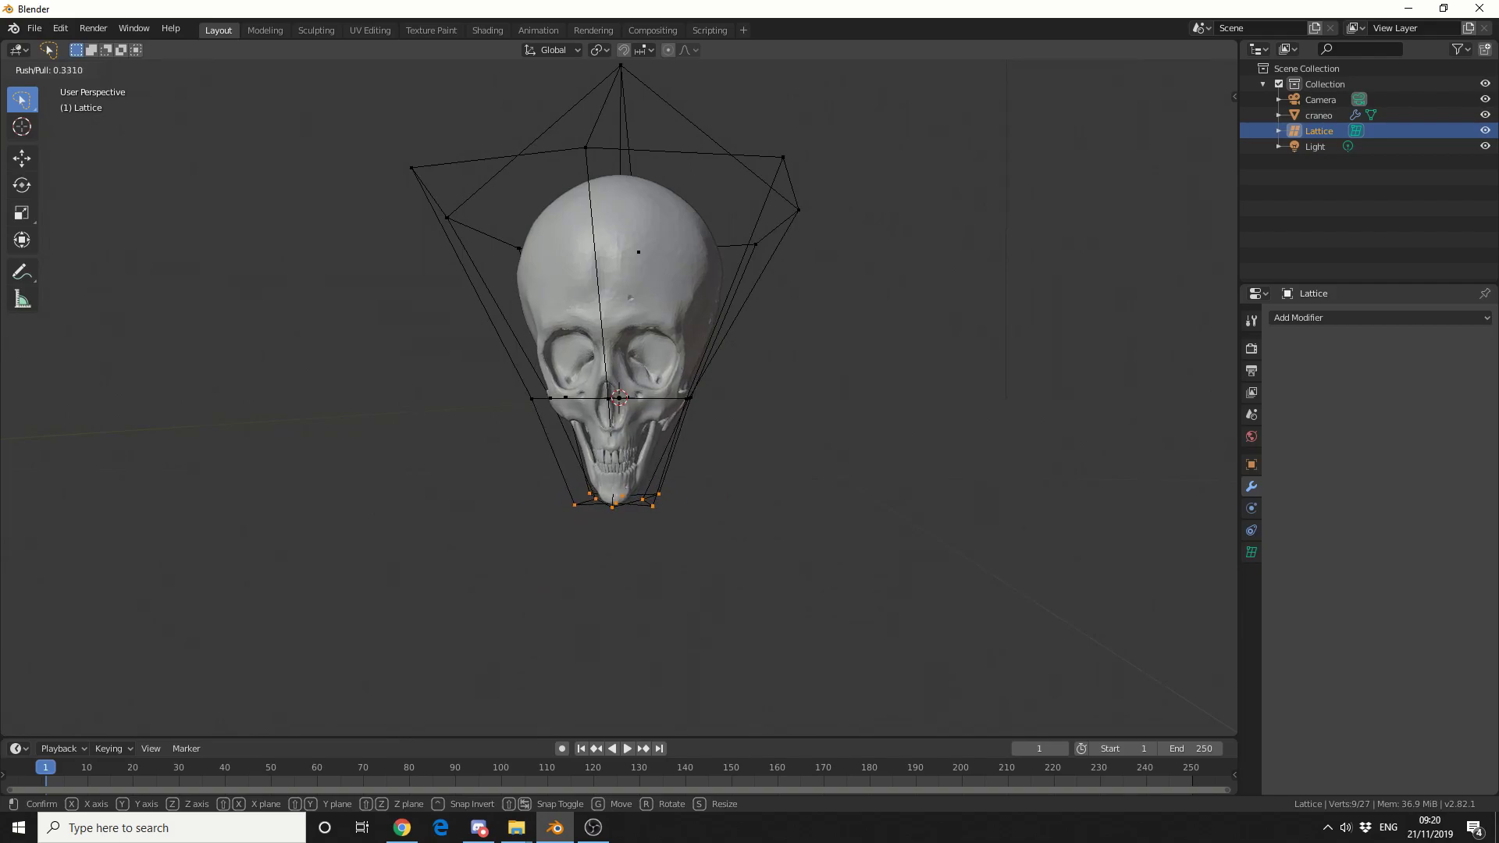
pyautogui.click(702, 456)
# Step: Lower the bottom points to lengthen the jaw, then drag a top corner point outward along X
pyautogui.click(22, 158)
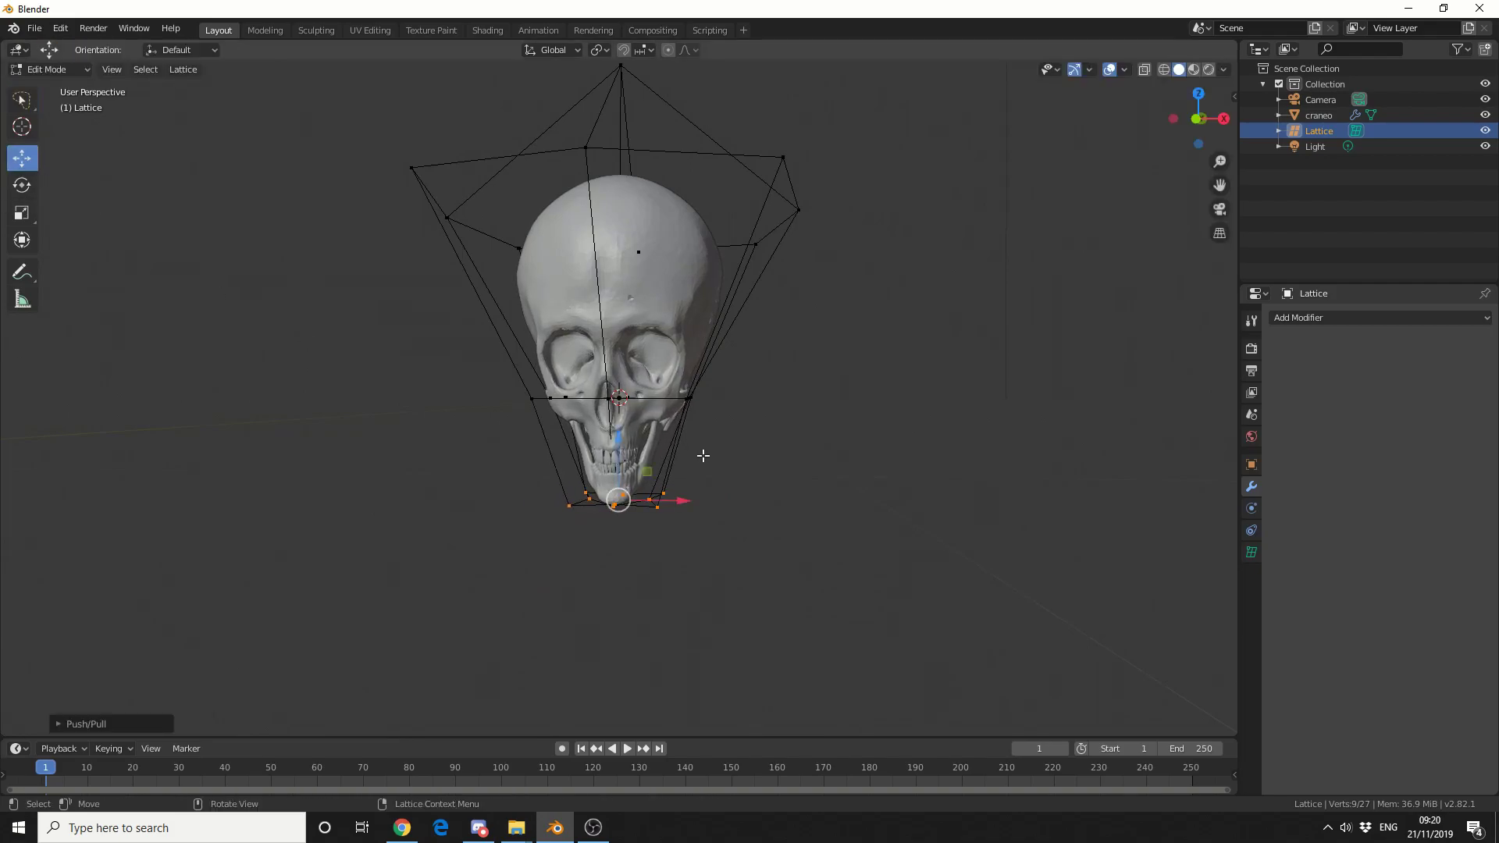
pyautogui.moveTo(613, 455); pyautogui.dragTo(606, 520)
pyautogui.click(886, 545)
pyautogui.moveTo(887, 546); pyautogui.dragTo(890, 338, button='middle')
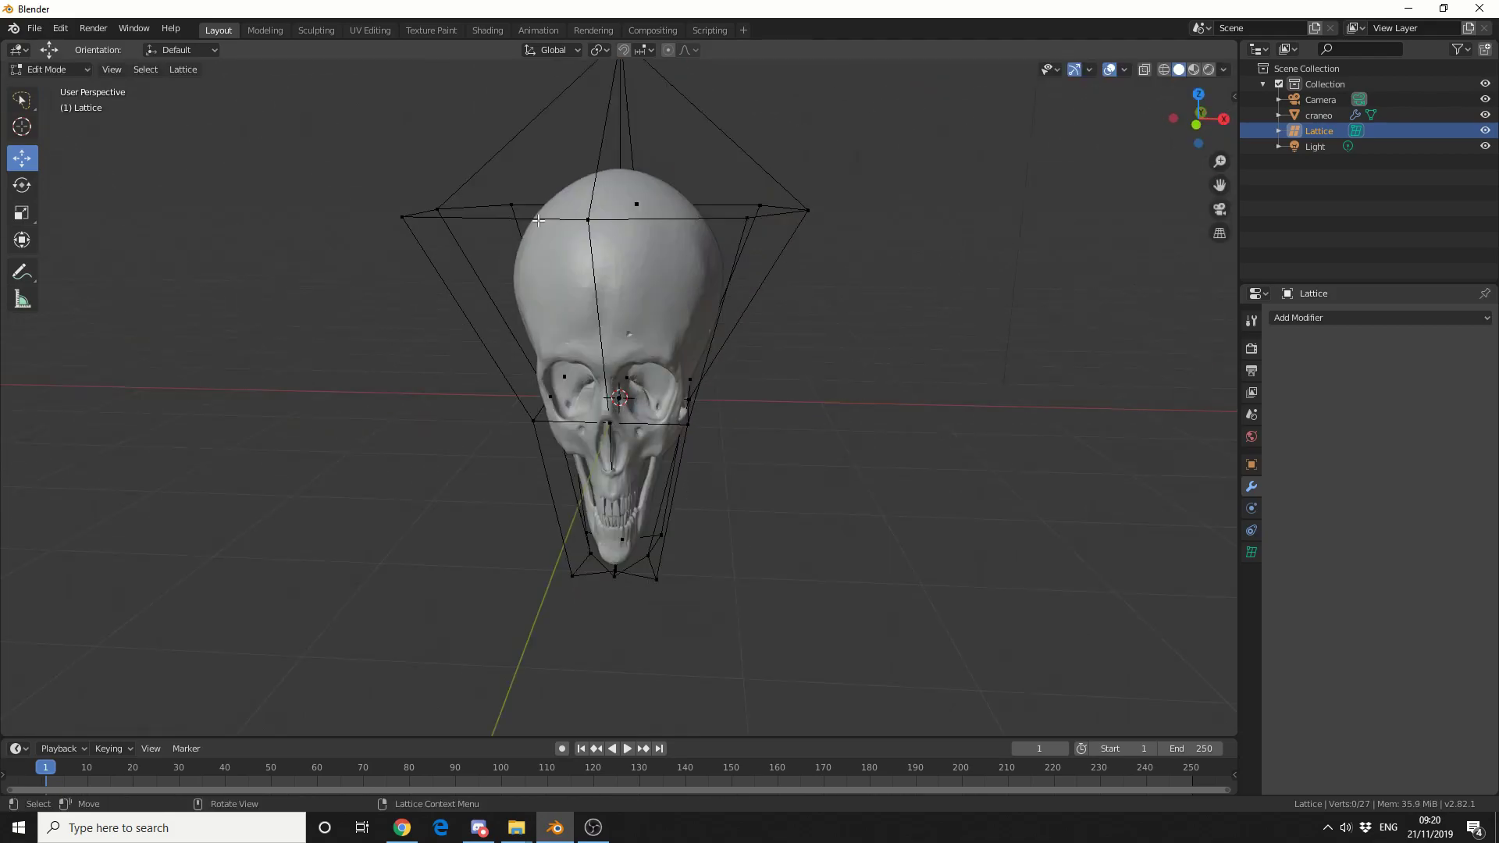
pyautogui.click(402, 216)
pyautogui.moveTo(465, 218)
pyautogui.mouseDown()
pyautogui.moveTo(499, 228)
pyautogui.moveTo(469, 227)
pyautogui.mouseUp()
# Step: Confirm the top corner point's new position and browse the Lattice operations menu
pyautogui.click(460, 234)
pyautogui.moveTo(460, 235); pyautogui.dragTo(420, 349, button='middle')
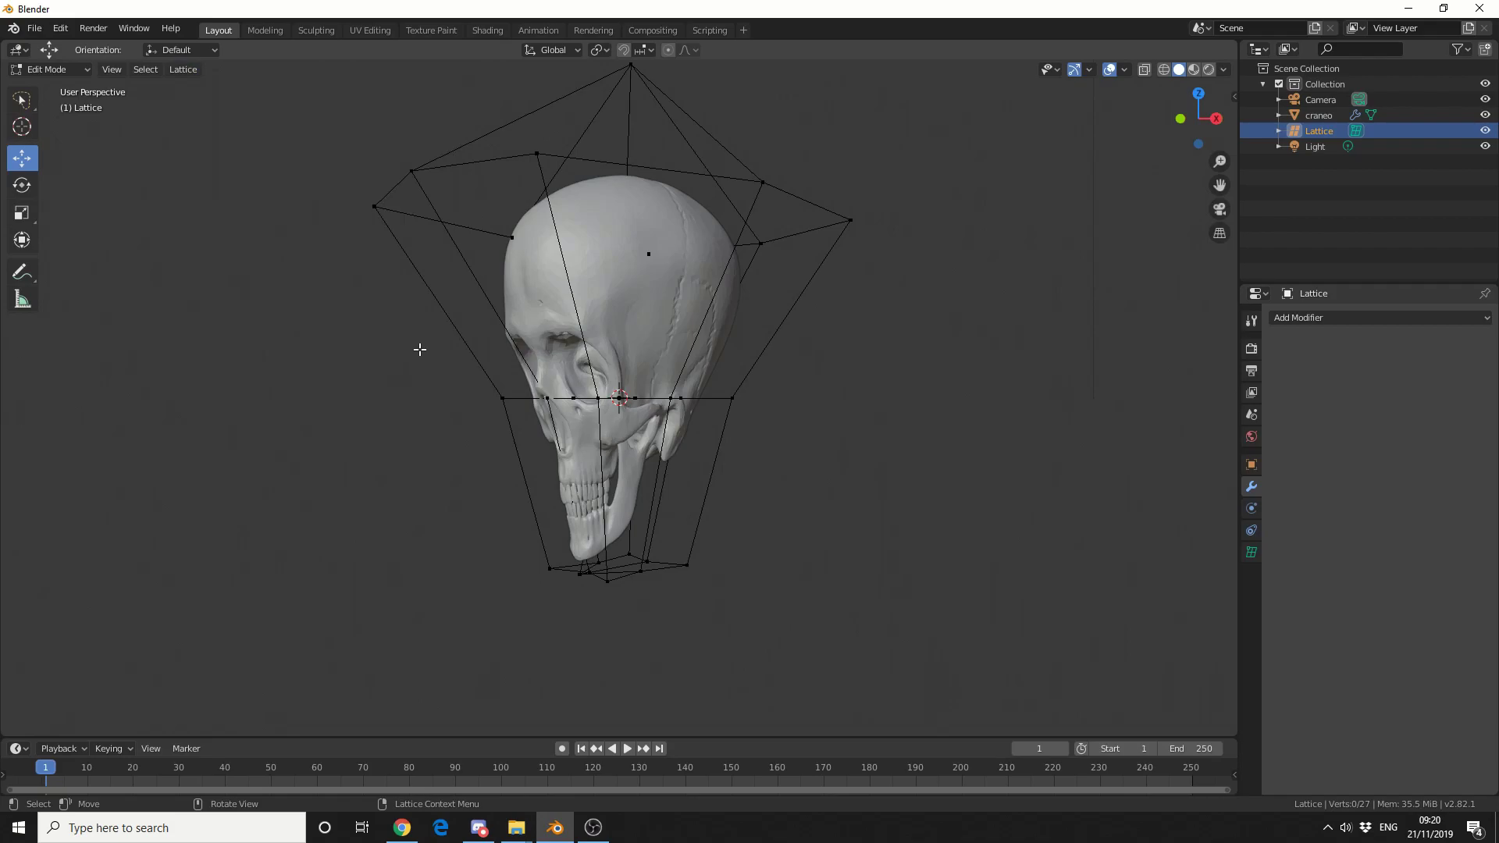
pyautogui.click(183, 68)
pyautogui.moveTo(202, 107)
# Step: Return the lattice to Object Mode, deselect it, and orbit to a front view
pyautogui.click(47, 70)
pyautogui.click(47, 70)
pyautogui.click(72, 89)
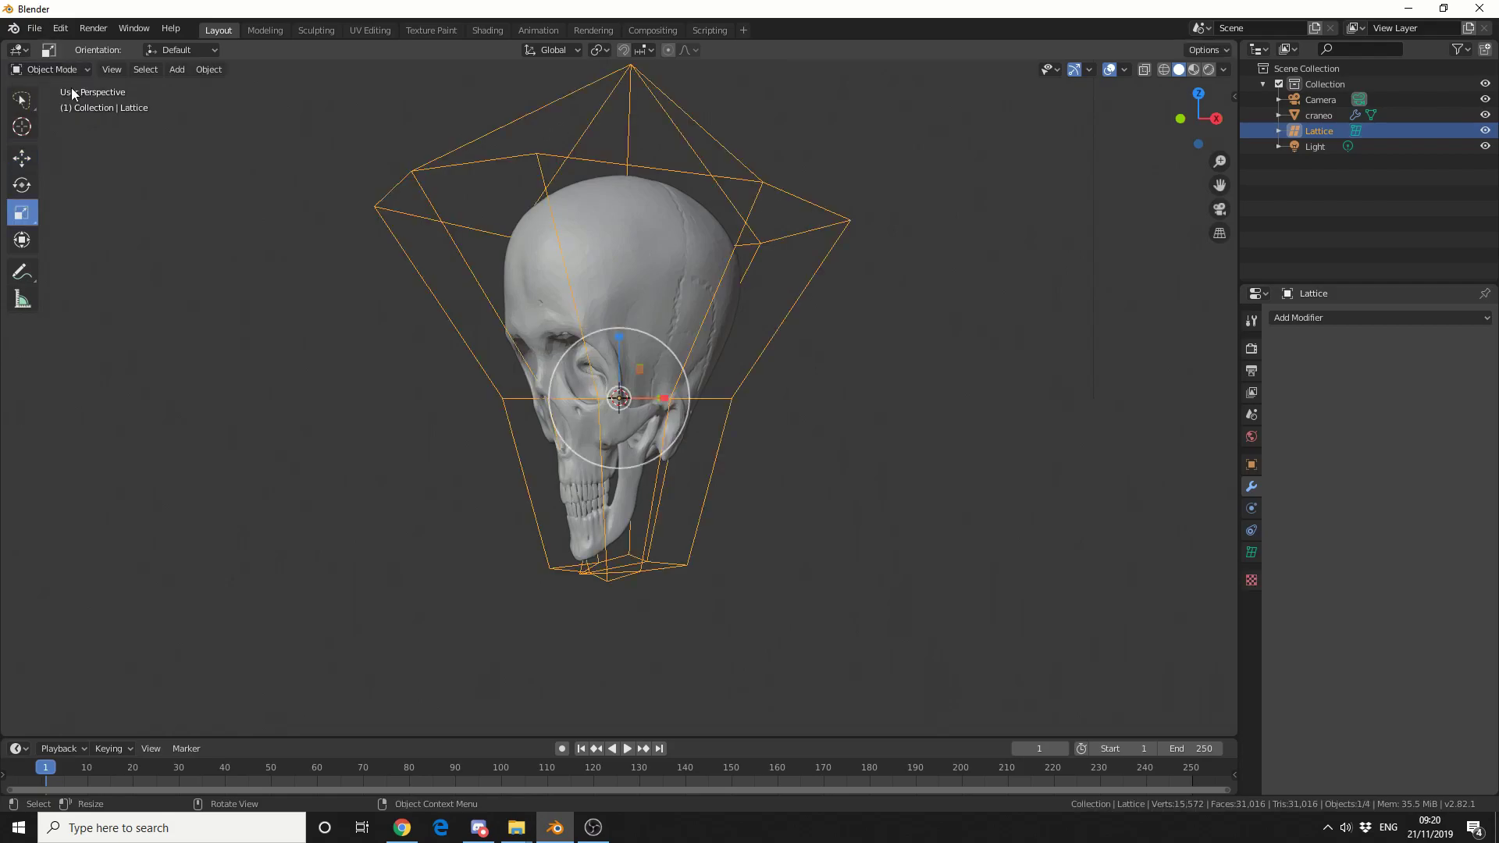
pyautogui.click(308, 200)
pyautogui.moveTo(783, 433); pyautogui.dragTo(961, 513, button='middle')
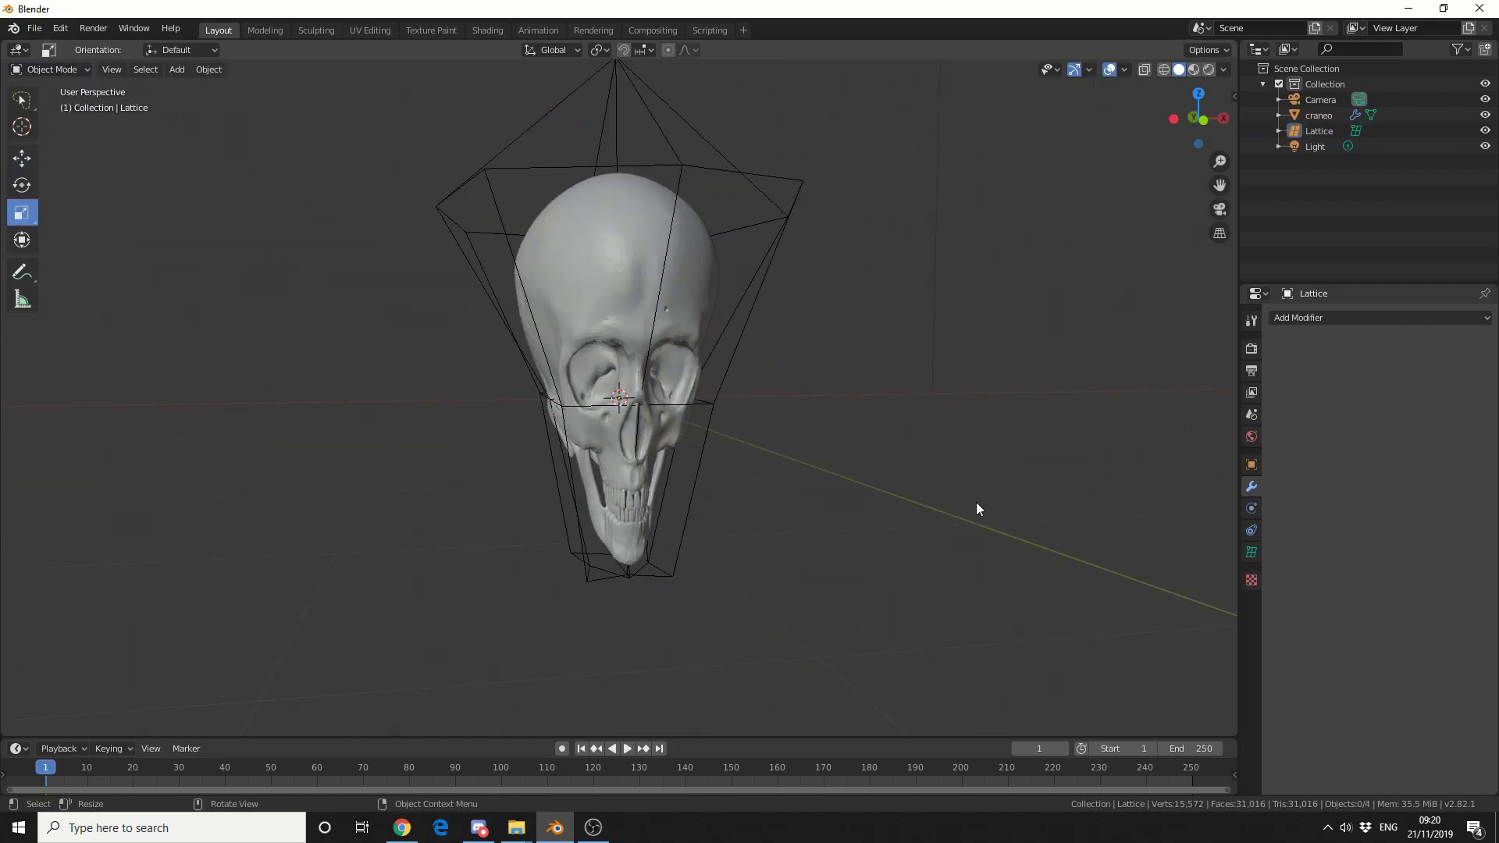